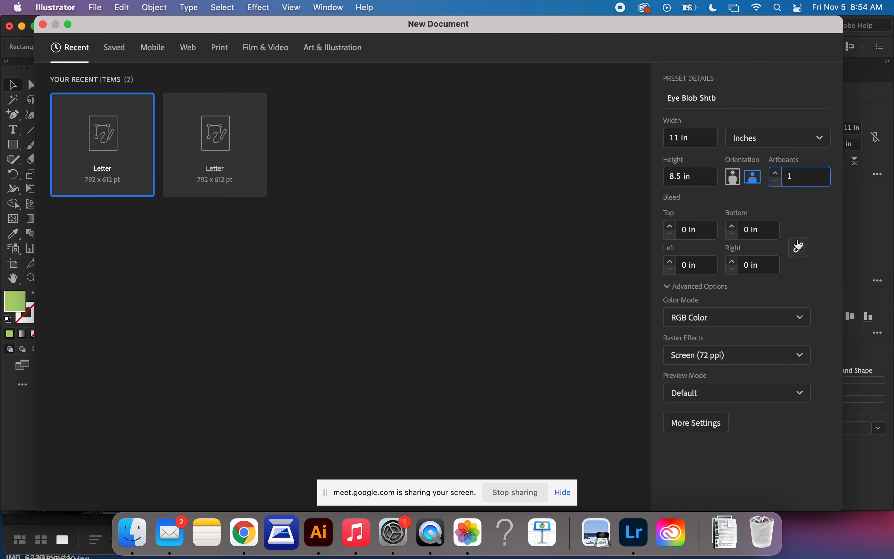
- Create the landscape 11 x 8.5 in document "Eye Blob Shtb" with one artboard and RGB color
key("Return")
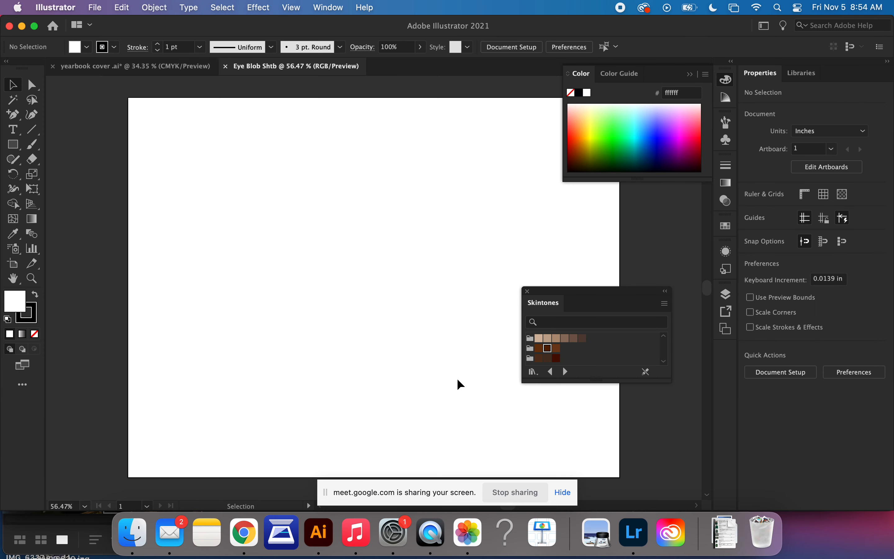
- Switch to Chrome and search Google Images for "eye" in a new browser tab
left_click(243, 533)
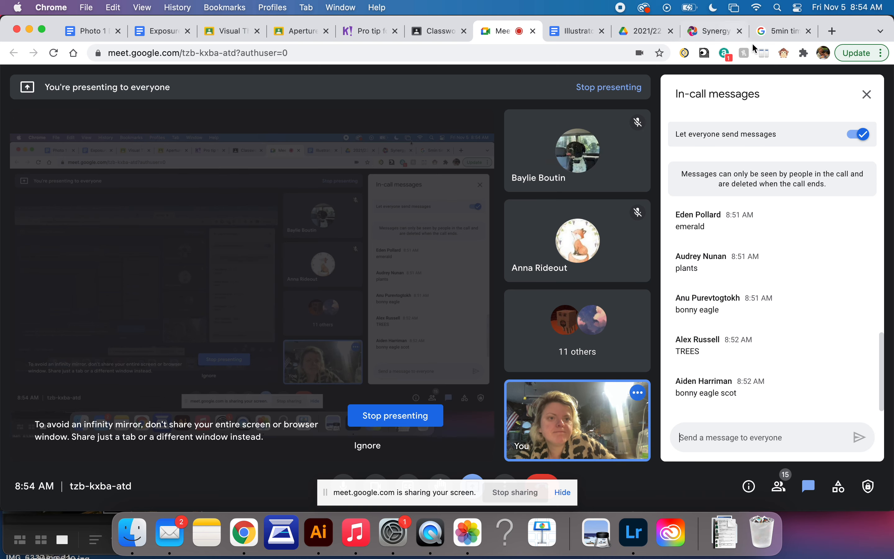
left_click(834, 32)
type("eye")
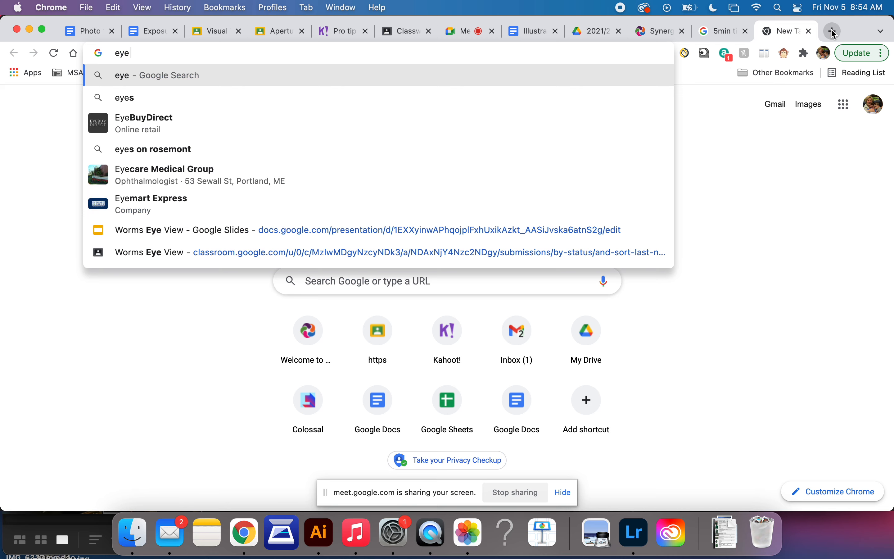
key("Return")
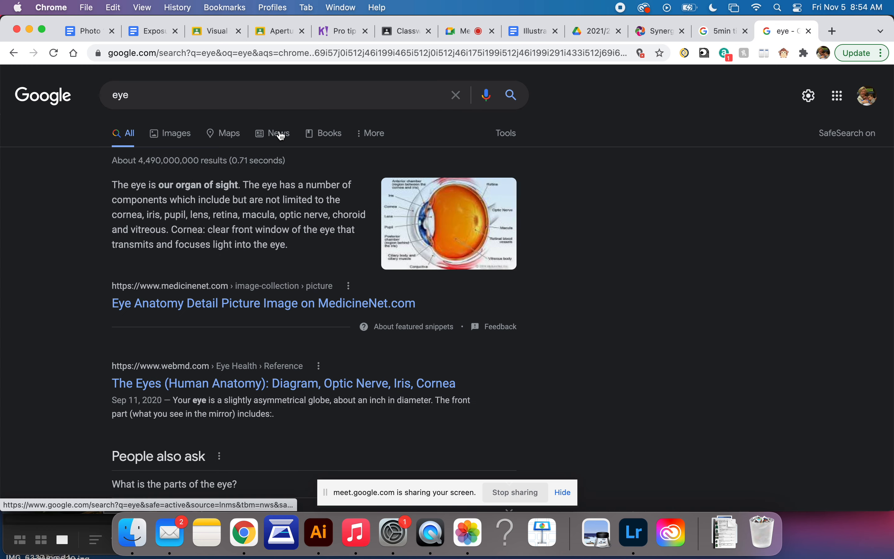
left_click(169, 140)
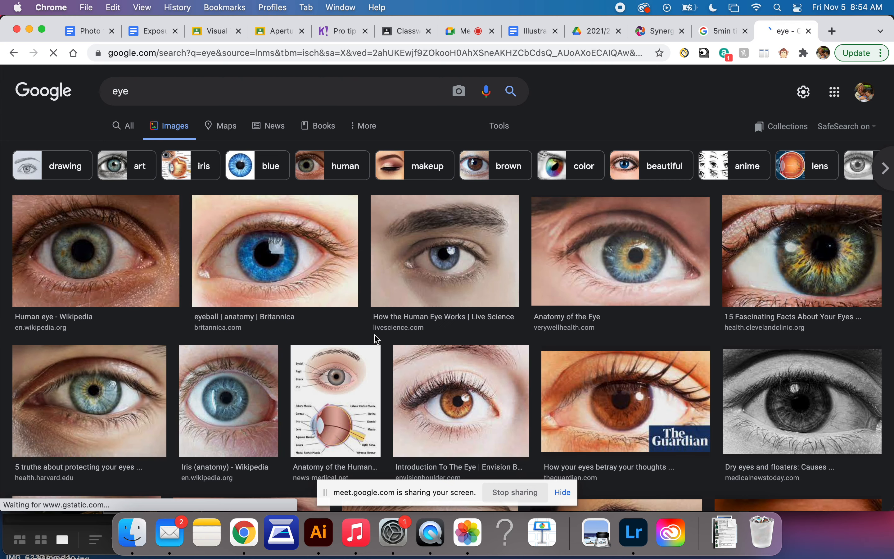
- Look through the image results and open the dark side-view eye photo from dmei.org in the preview
scroll(377, 337, "down", 5)
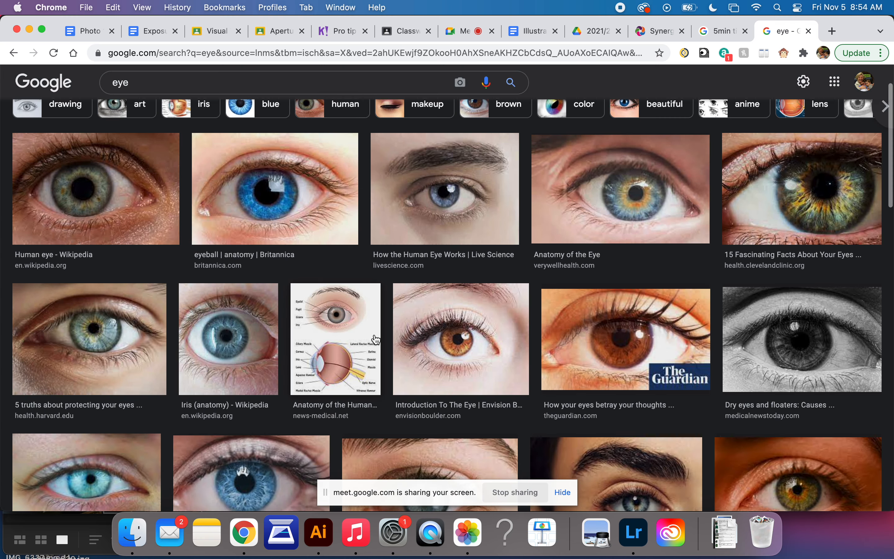
scroll(131, 416, "down", 10)
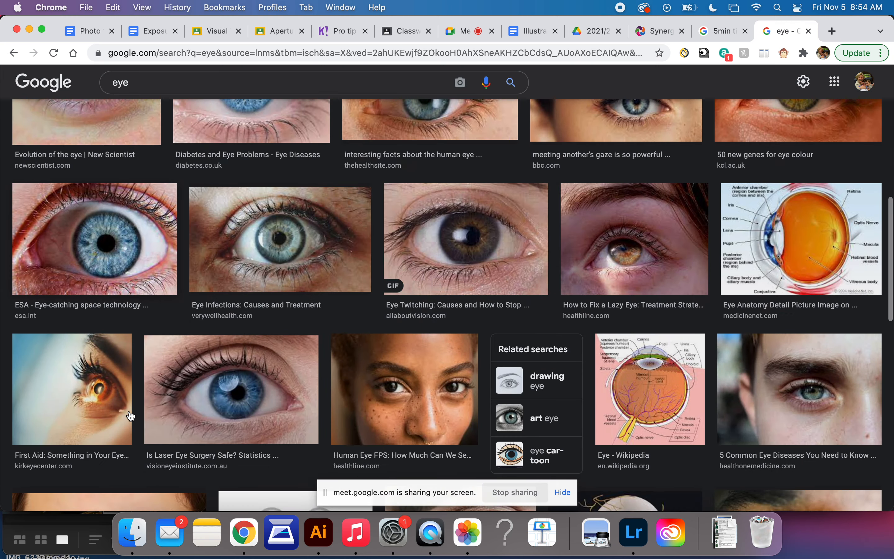
scroll(240, 308, "down", 9)
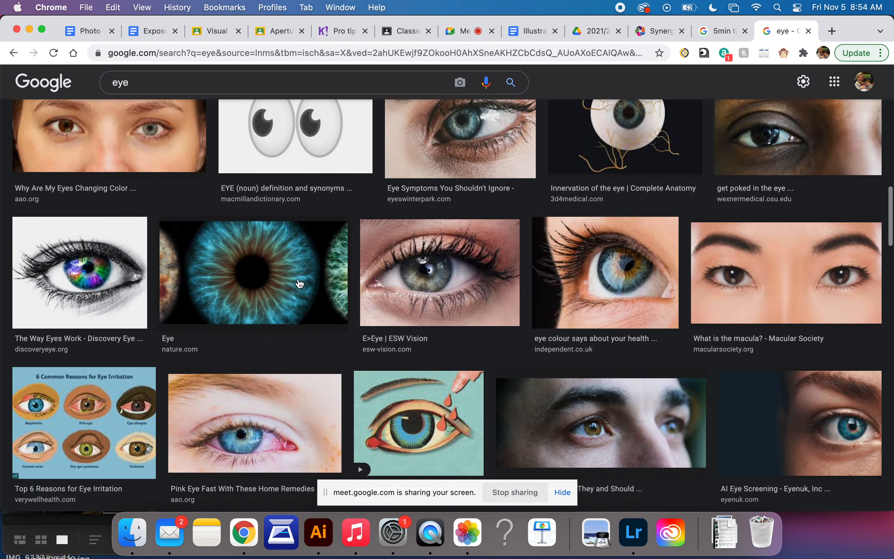
scroll(473, 294, "down", 4)
scroll(475, 291, "down", 2)
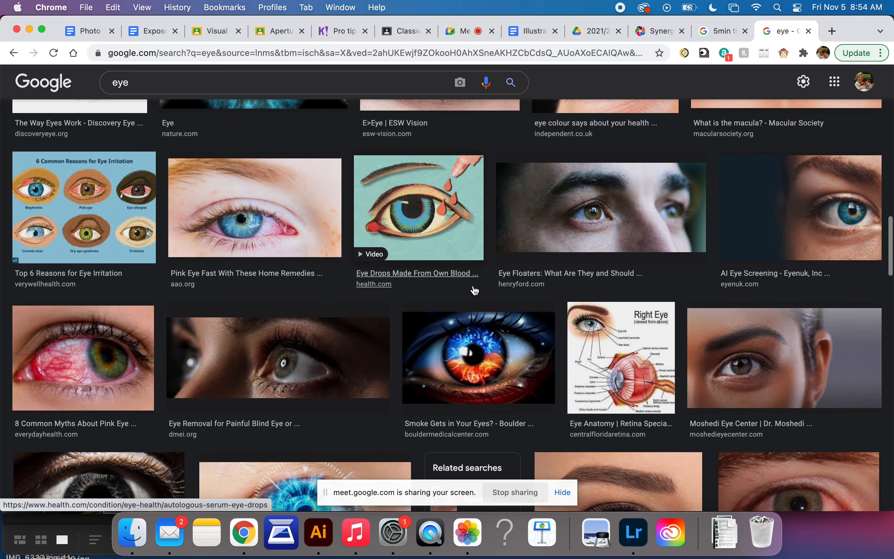
left_click(272, 369)
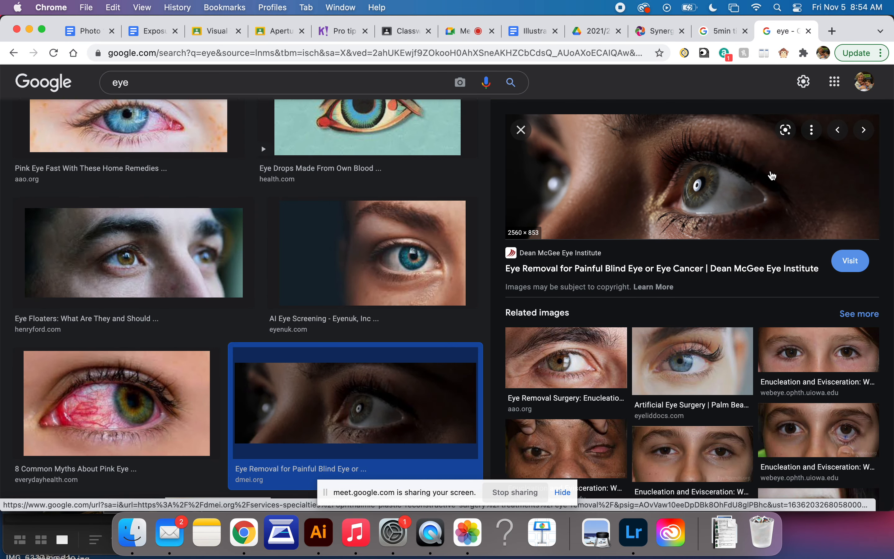
- Arrange the Chrome and Illustrator windows so both are visible and bring the previewed eye photo into the Illustrator document
mouse_move(2, 270)
left_mouse_down()
mouse_move(393, 243)
mouse_move(17, 272)
left_mouse_up()
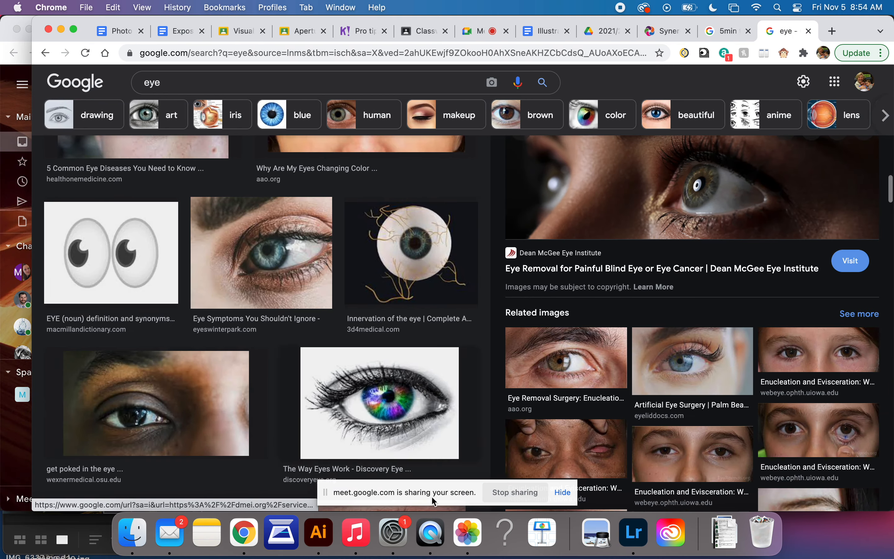
left_click(319, 532)
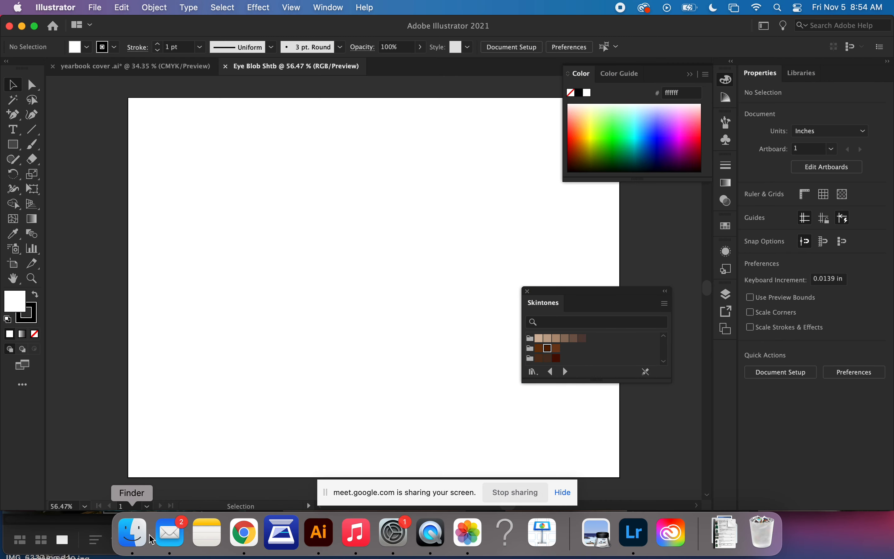
left_click(244, 535)
left_click_drag(664, 179, 350, 276)
left_click(350, 273)
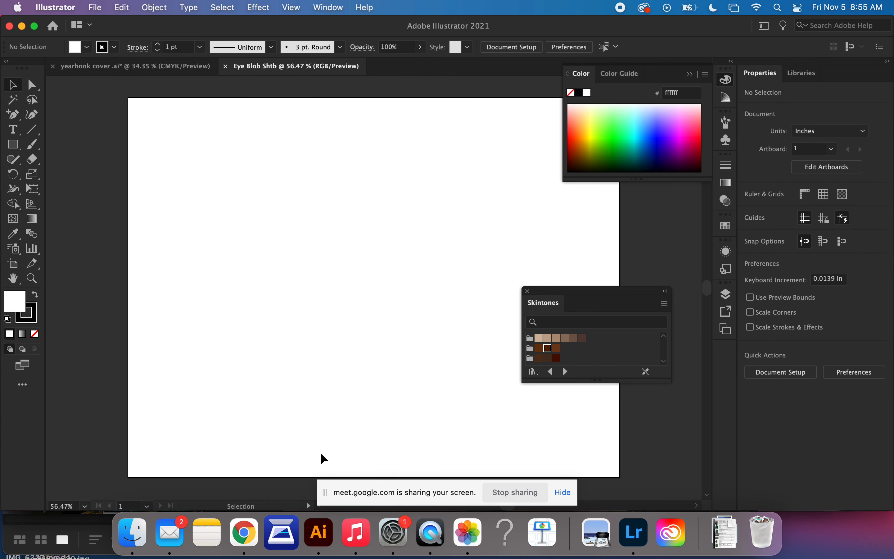
left_click_drag(3, 487, 330, 418)
left_click(181, 417)
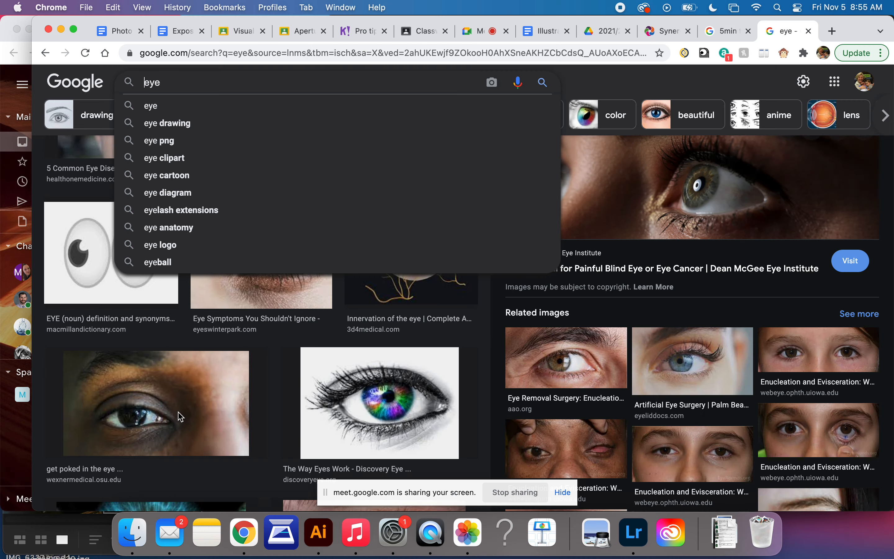
left_click_drag(891, 329, 751, 341)
left_click(672, 344)
left_click_drag(684, 239, 612, 438)
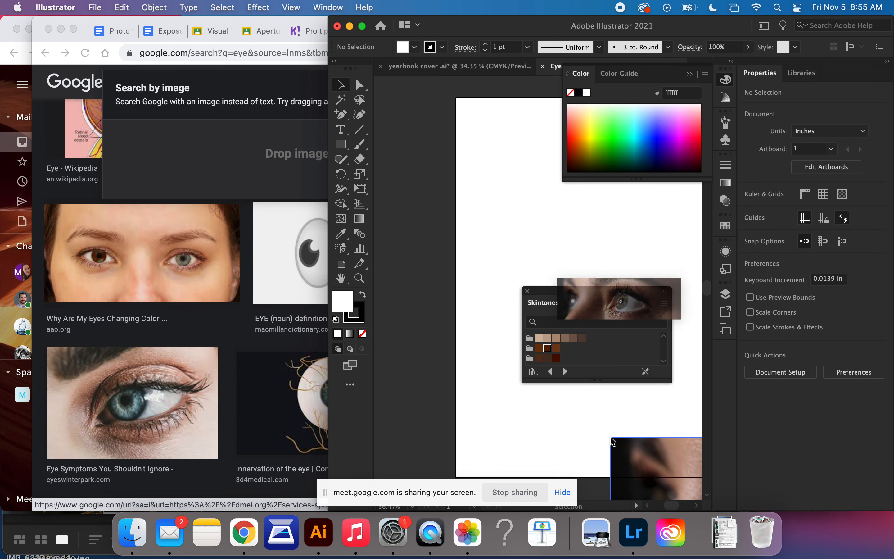
- Move the placed eye photo up onto the artboard
scroll(611, 438, "down", 5)
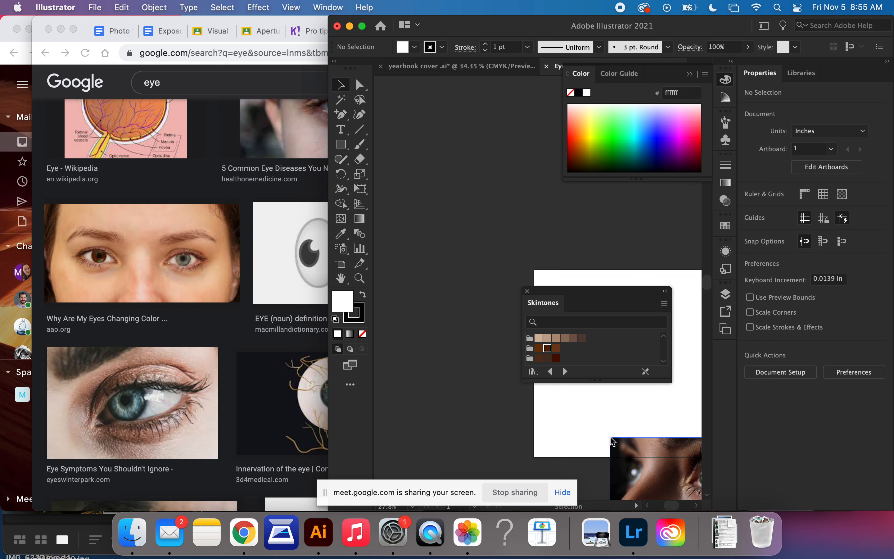
scroll(610, 437, "right", 5)
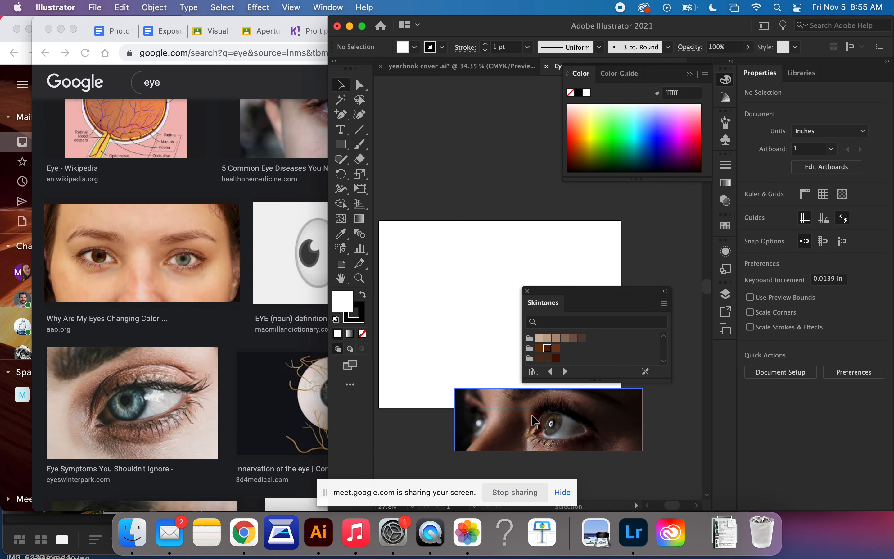
left_click_drag(549, 443, 471, 313)
scroll(531, 456, "right", 3)
scroll(531, 456, "down", 1)
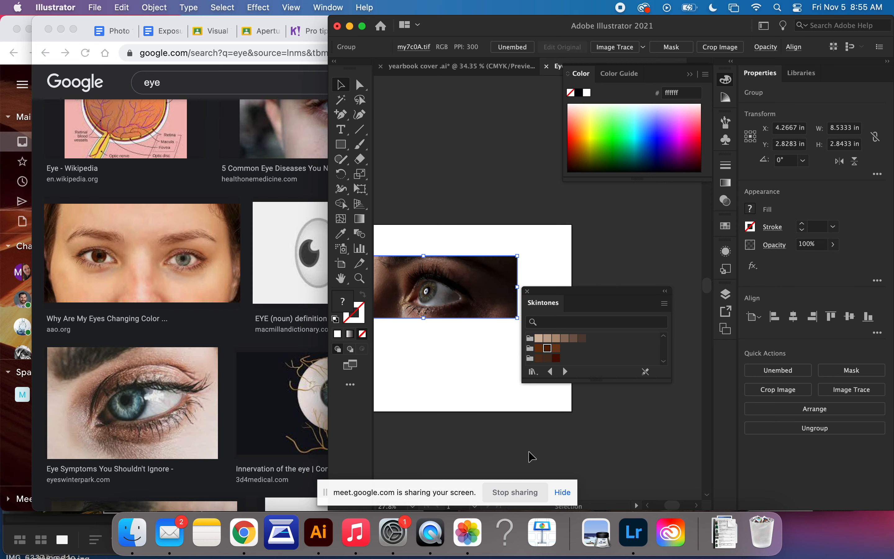
- Close the Skintones swatch library and widen the Illustrator window
left_click(527, 291)
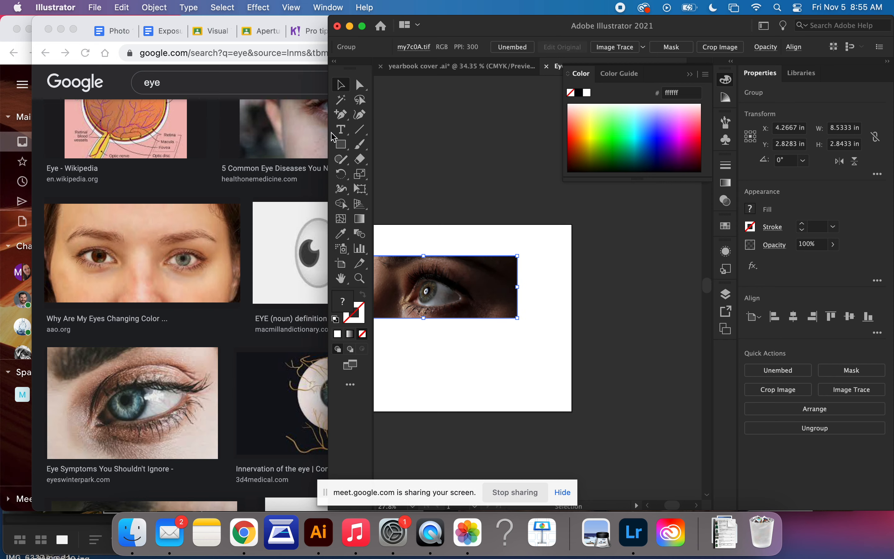
left_click_drag(330, 132, 80, 194)
- Align the eye photo with the artboard's right edge and scale it proportionally to the full 11 in artboard width
left_click_drag(233, 296, 290, 309)
scroll(289, 310, "left", 5)
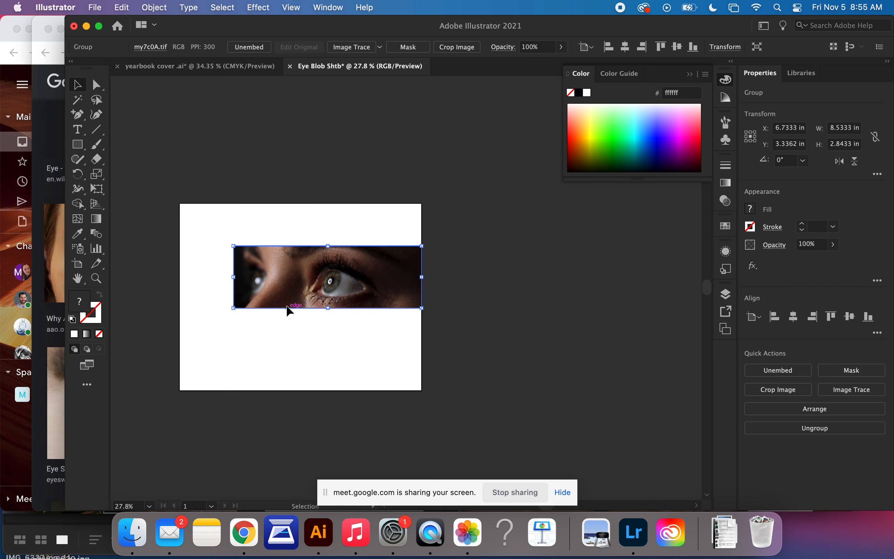
left_click_drag(235, 308, 180, 362)
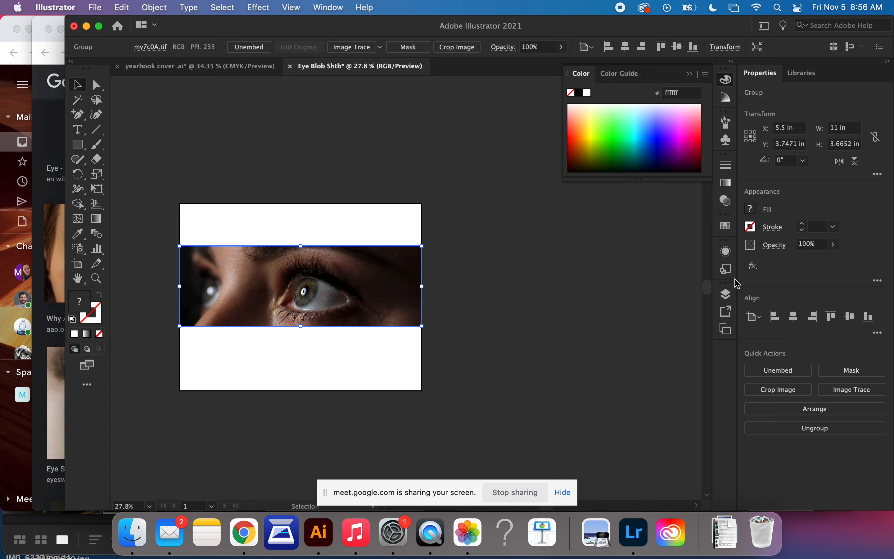
- Expand Layer 1 and lock the my7c0A photo
left_click(730, 296)
left_click(601, 308)
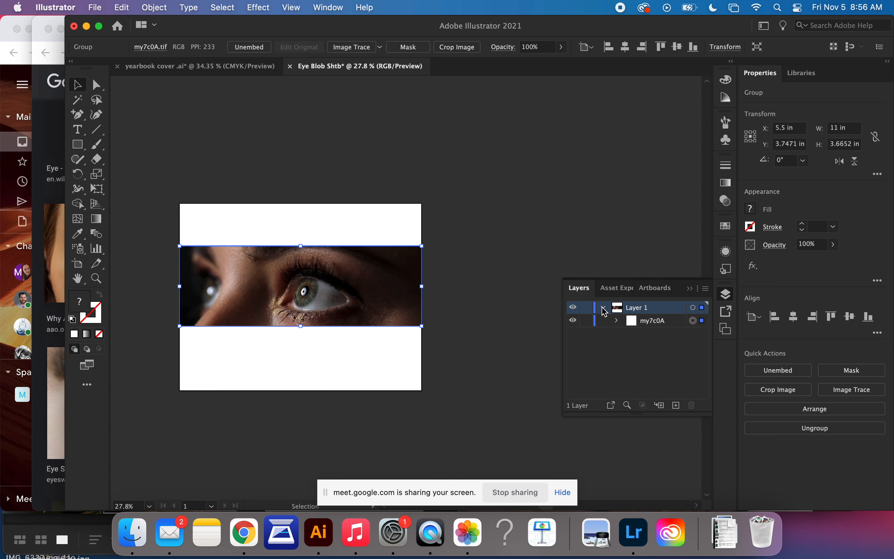
left_click(588, 321)
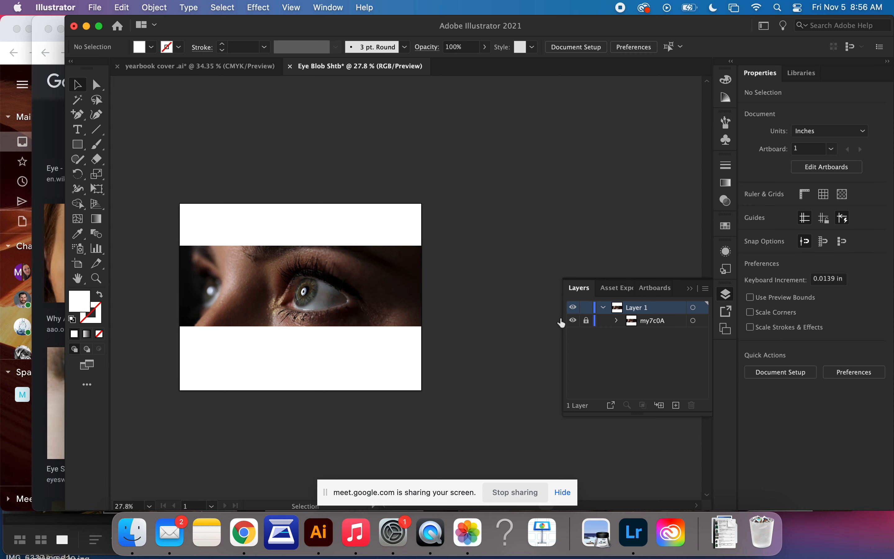
- Paint a freehand stroke below the eye photo with the Paintbrush tool
left_click(102, 143)
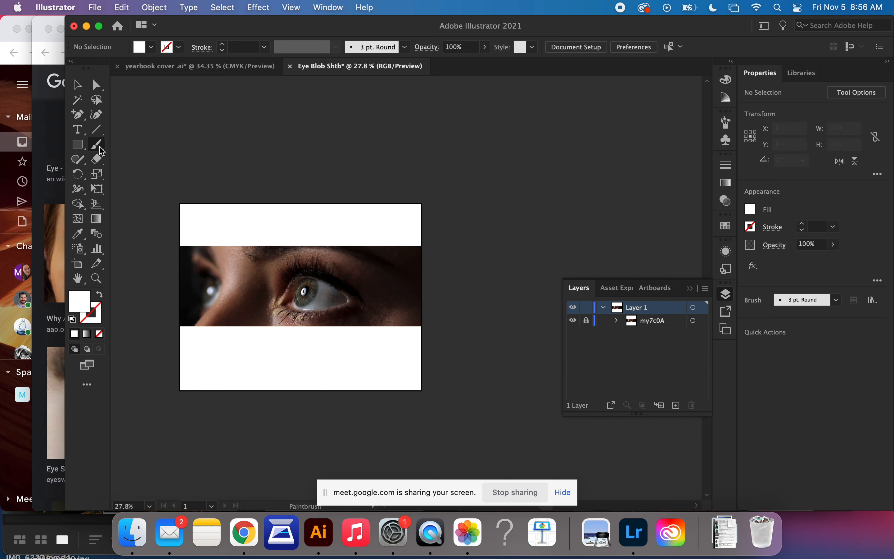
right_click(99, 146)
left_click(117, 148)
mouse_move(235, 379)
left_mouse_down()
mouse_move(234, 367)
mouse_move(283, 355)
mouse_move(336, 374)
left_mouse_up()
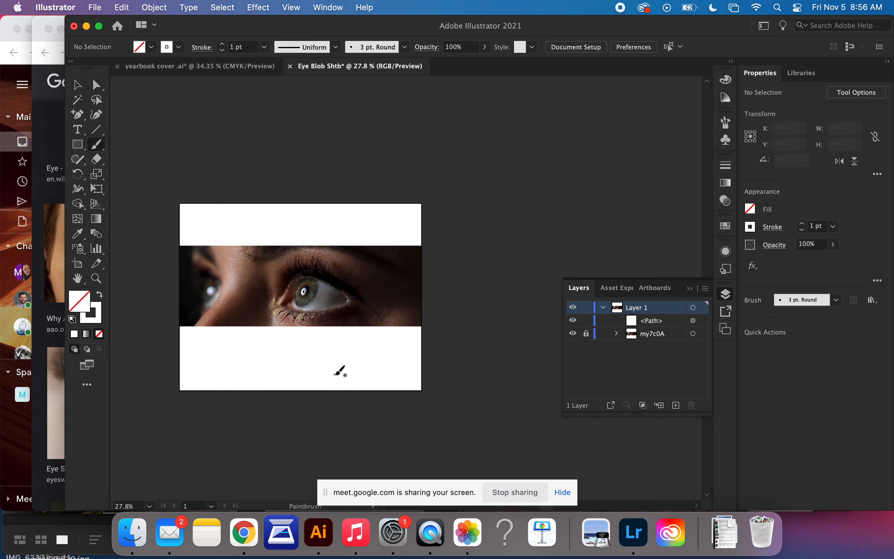
- Set the stroke color to black (000000) and paint a wavy Paintbrush line below the eye photo
left_click(95, 323)
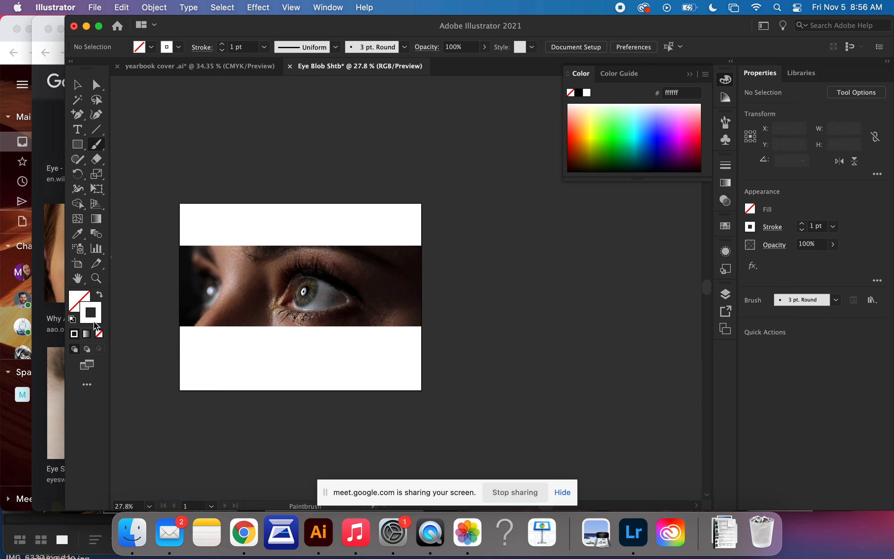
left_click(579, 94)
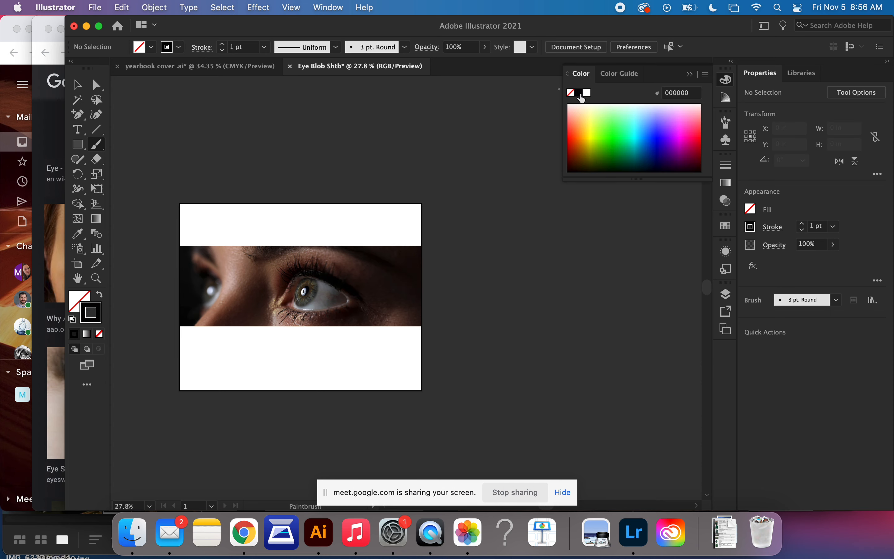
mouse_move(236, 355)
left_mouse_down()
mouse_move(288, 359)
mouse_move(319, 373)
mouse_move(352, 364)
left_mouse_up()
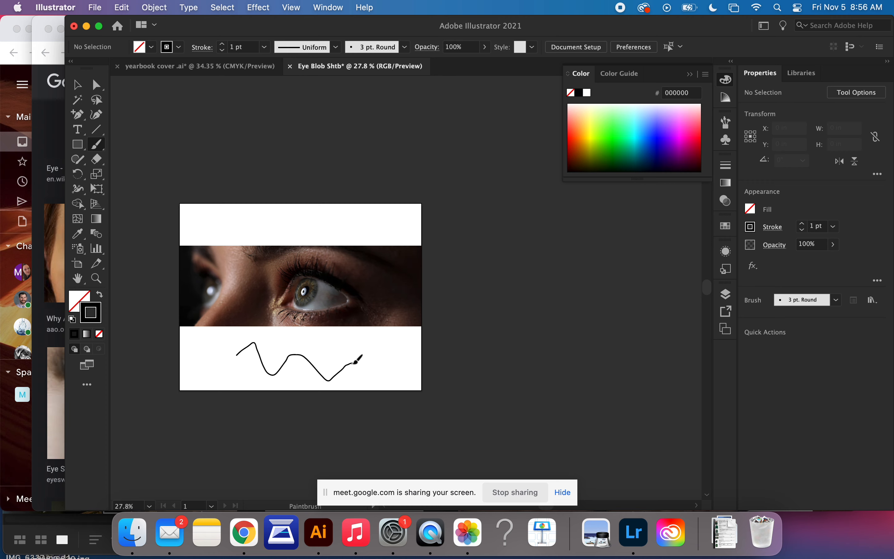
- Select the wavy line with Direct Selection and examine its anchor points up close
left_click(97, 85)
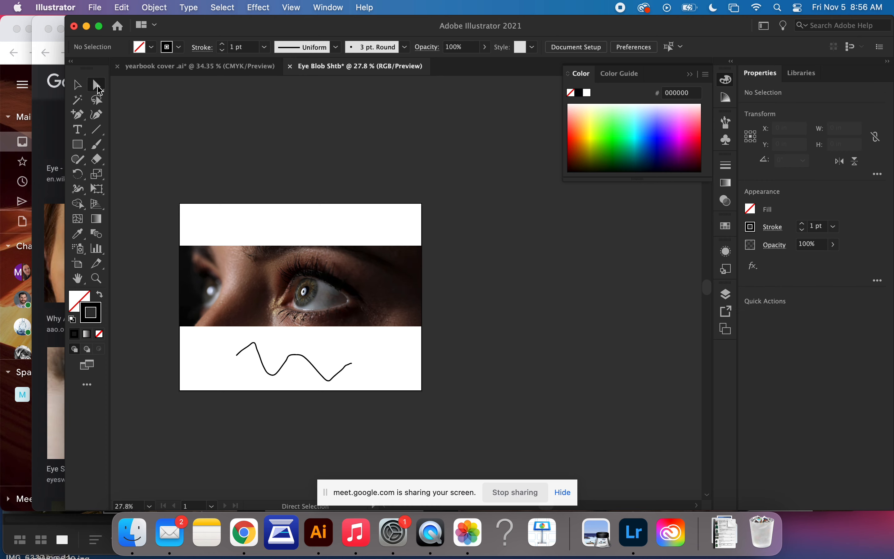
left_click(251, 355)
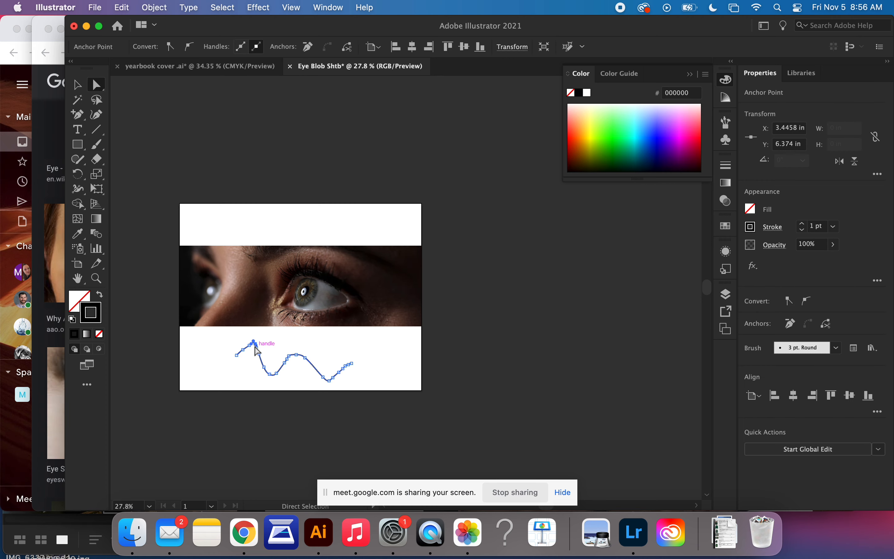
scroll(256, 348, "up", 5)
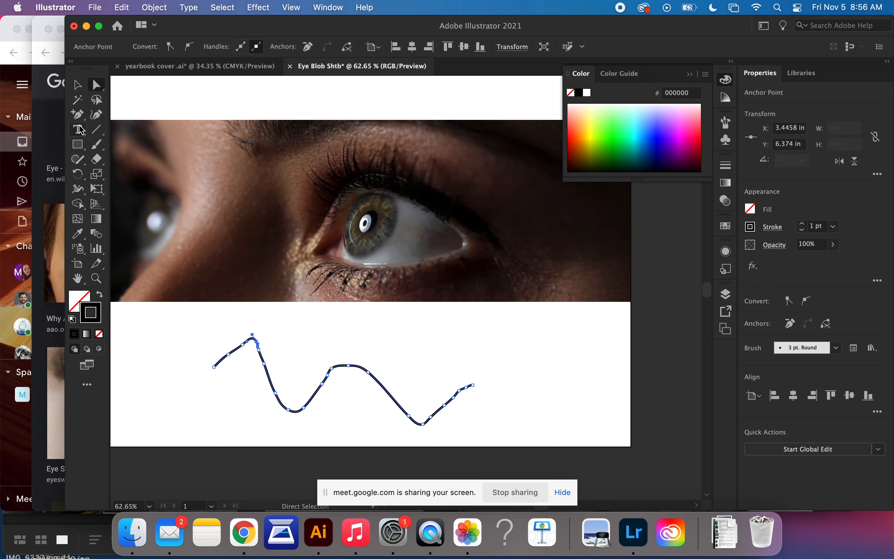
- Enlarge the Blob Brush and paint a short black zigzag mark beside the wavy line
left_click_drag(97, 144, 135, 155)
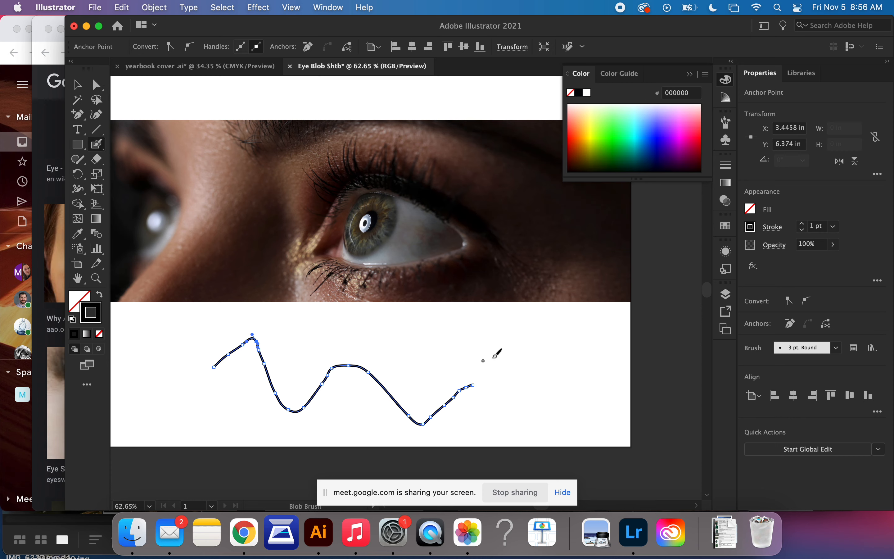
key("bracketleft")
key("bracketleft")
key("bracketright")
key("bracketright")
key("bracketright")
key("bracketright")
key("bracketright")
key("bracketright")
key("bracketright")
key("bracketright")
key("bracketright")
key("bracketright")
mouse_move(502, 351)
left_mouse_down()
mouse_move(535, 352)
mouse_move(529, 379)
mouse_move(539, 368)
mouse_move(571, 377)
left_mouse_up()
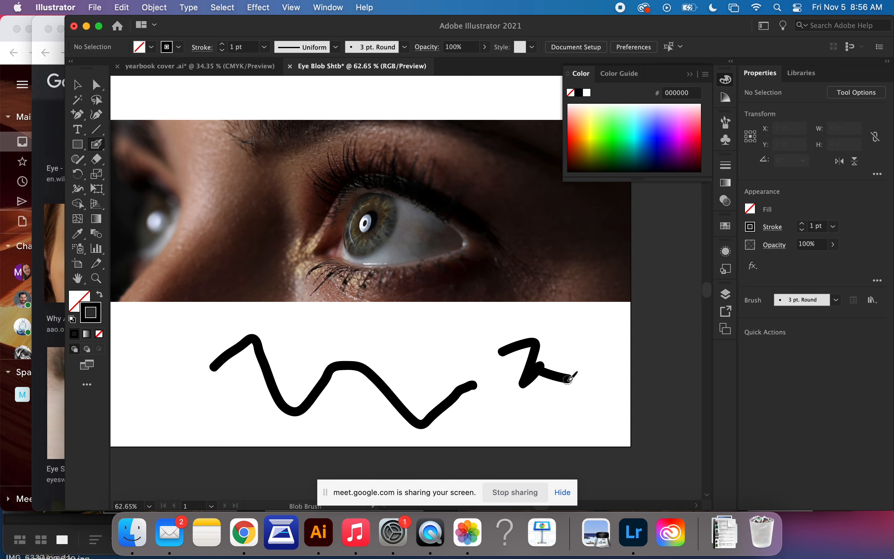
- Select the zigzag mark with Direct Selection to examine the anchor points around its outline
key("a")
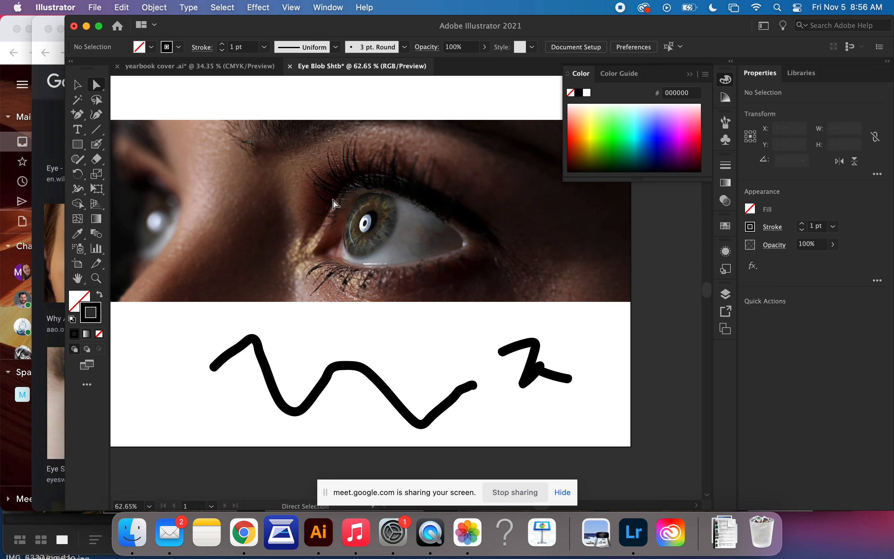
left_click(538, 384)
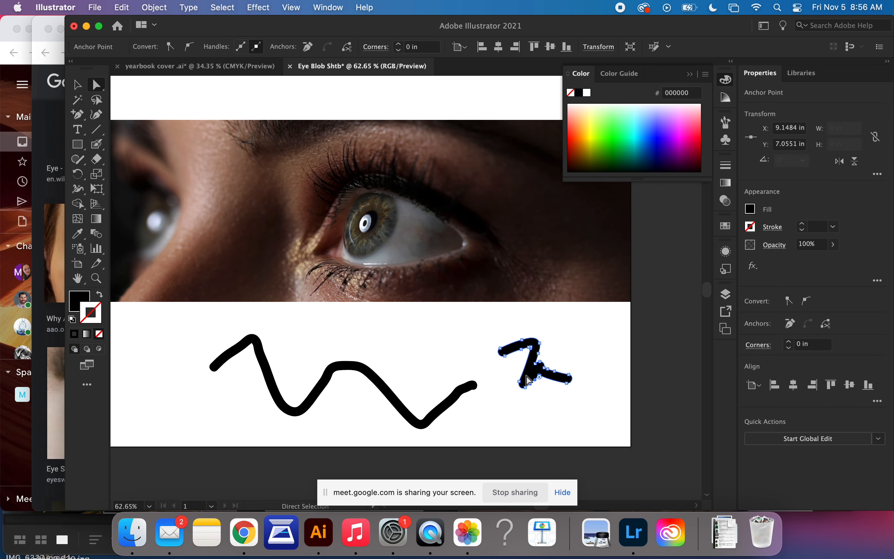
- Delete the wavy Paintbrush line and the zigzag Blob Brush mark below the eye photo
scroll(527, 376, "up", 5)
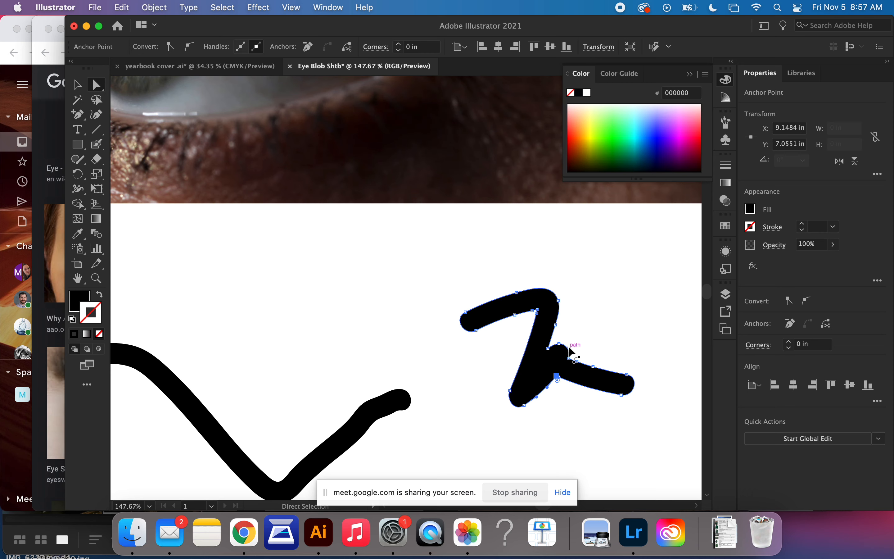
left_click(311, 460)
key("BackSpace")
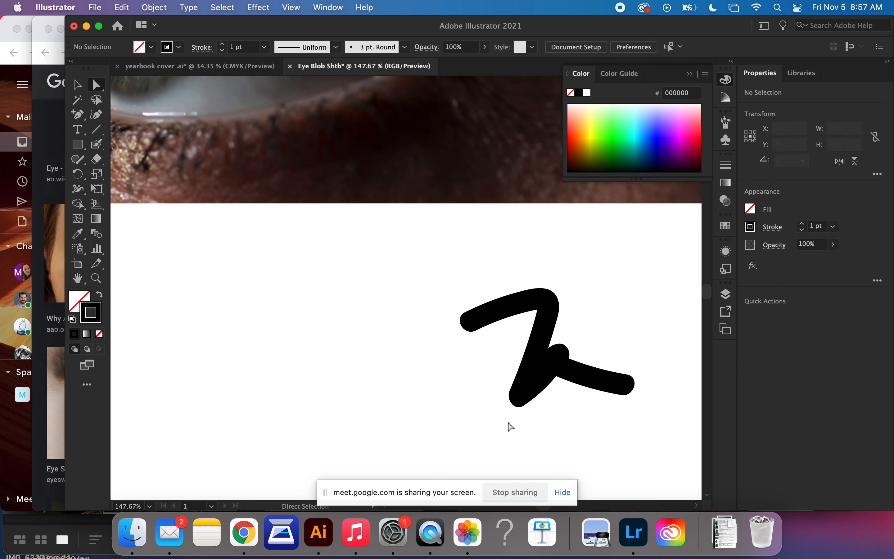
left_click(563, 366)
key("BackSpace")
- Paint the near eye's opening and the far eye solid white (ffffff) with an enlarged Blob Brush
scroll(485, 408, "up", 5)
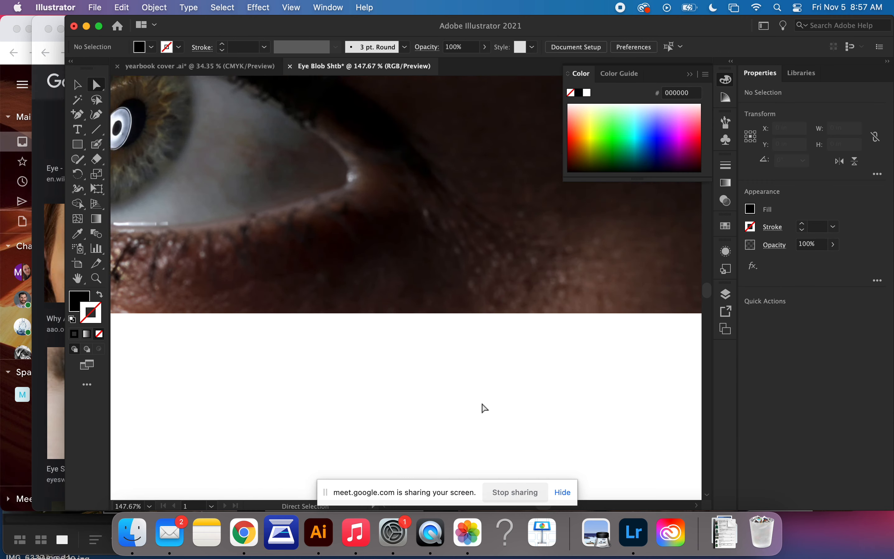
scroll(485, 408, "up", 4)
scroll(486, 410, "down", 3)
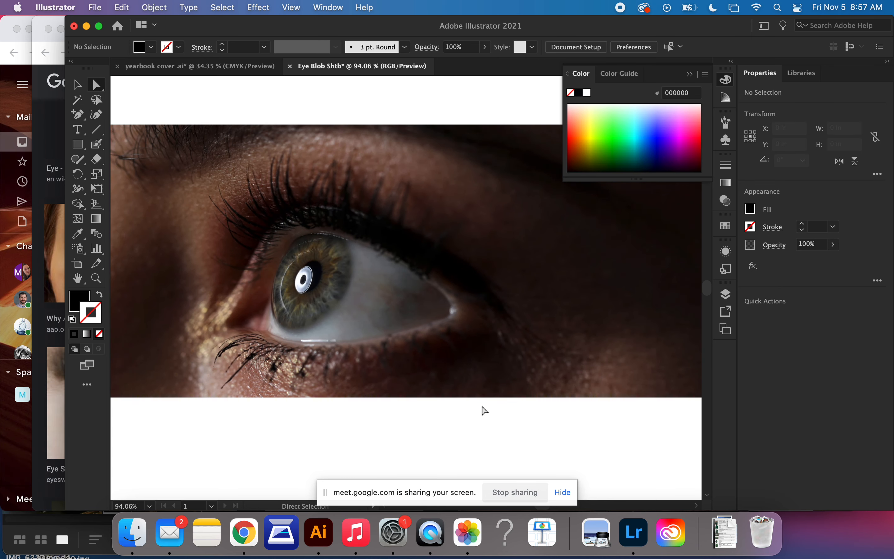
left_click(95, 147)
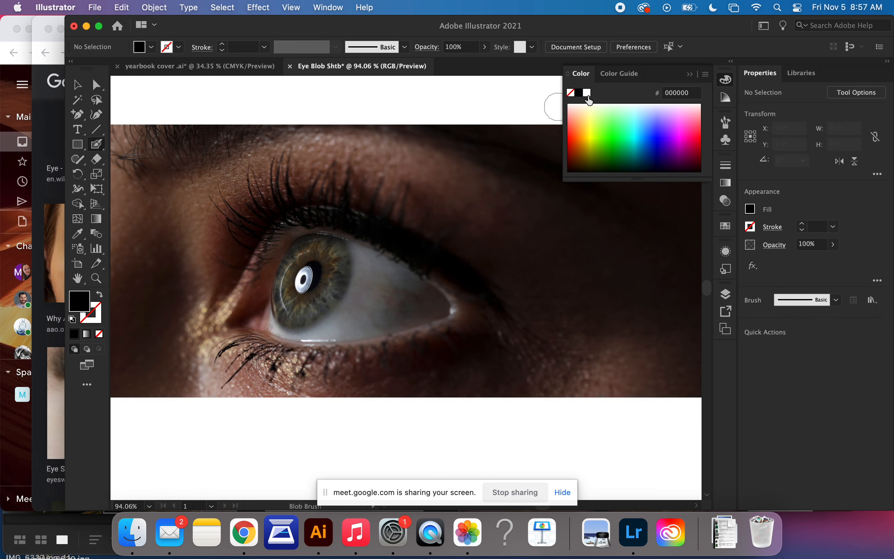
left_click(588, 93)
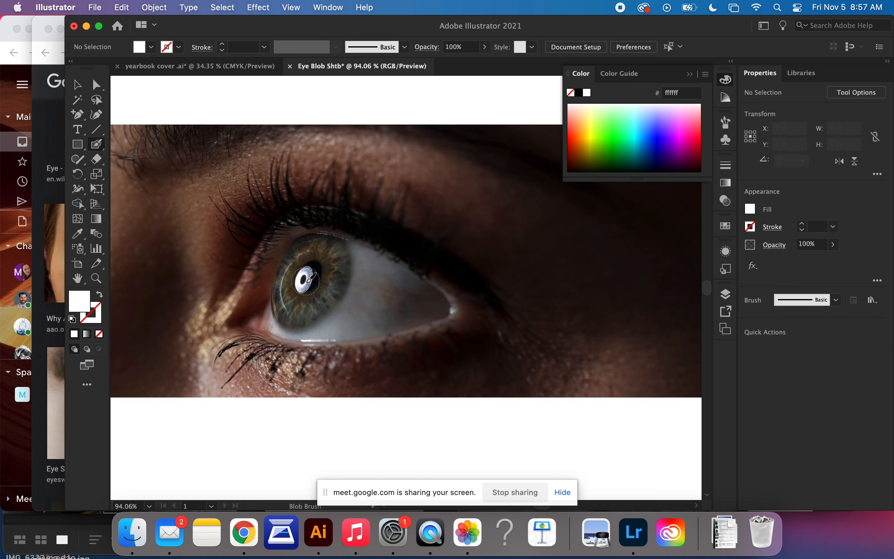
key("bracketright")
key("bracketright")
key("bracketright")
key("bracketright")
key("bracketright")
key("bracketright")
key("bracketright")
mouse_move(307, 280)
left_mouse_down()
mouse_move(292, 299)
mouse_move(274, 296)
mouse_move(307, 259)
mouse_move(324, 255)
mouse_move(444, 305)
mouse_move(360, 321)
left_mouse_up()
mouse_move(326, 330)
left_mouse_down()
mouse_move(284, 319)
mouse_move(310, 283)
mouse_move(315, 314)
mouse_move(345, 270)
mouse_move(370, 307)
left_mouse_up()
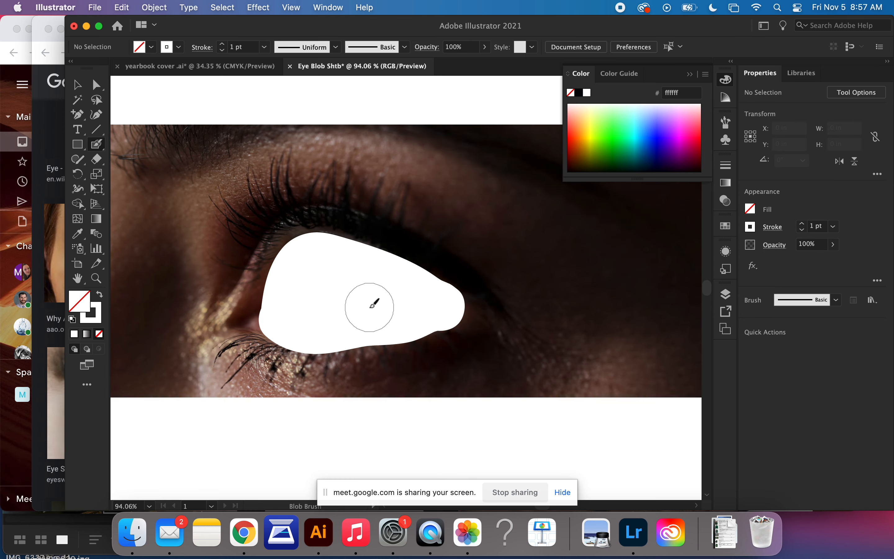
scroll(370, 307, "left", 10)
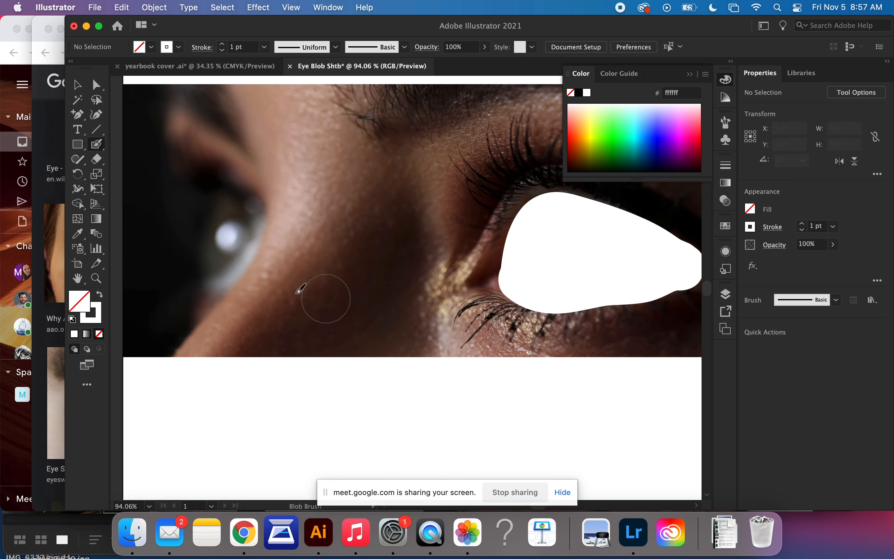
mouse_move(223, 211)
left_mouse_down()
mouse_move(218, 257)
mouse_move(223, 211)
left_mouse_up()
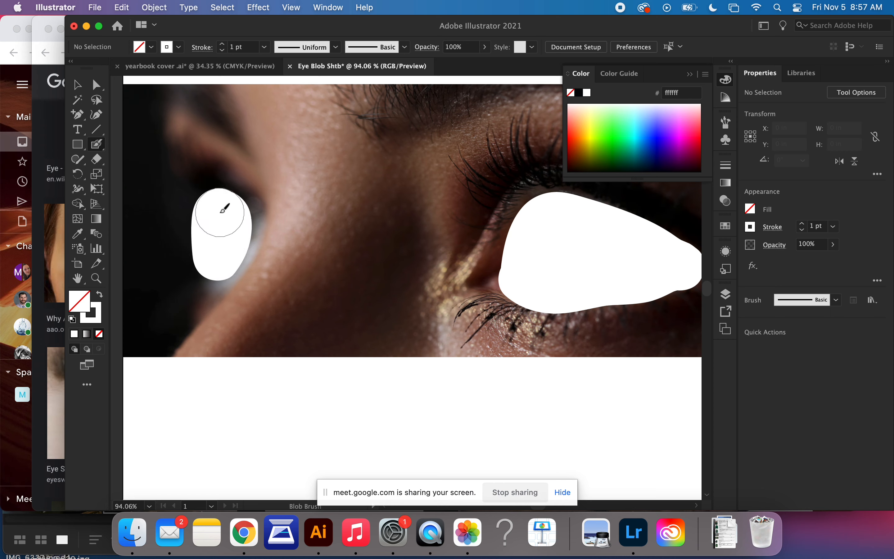
key("i")
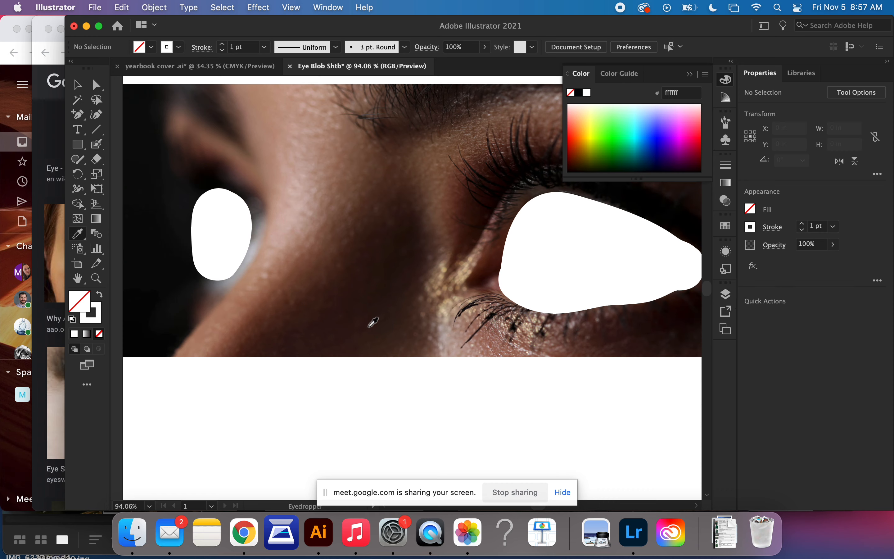
left_click(369, 314)
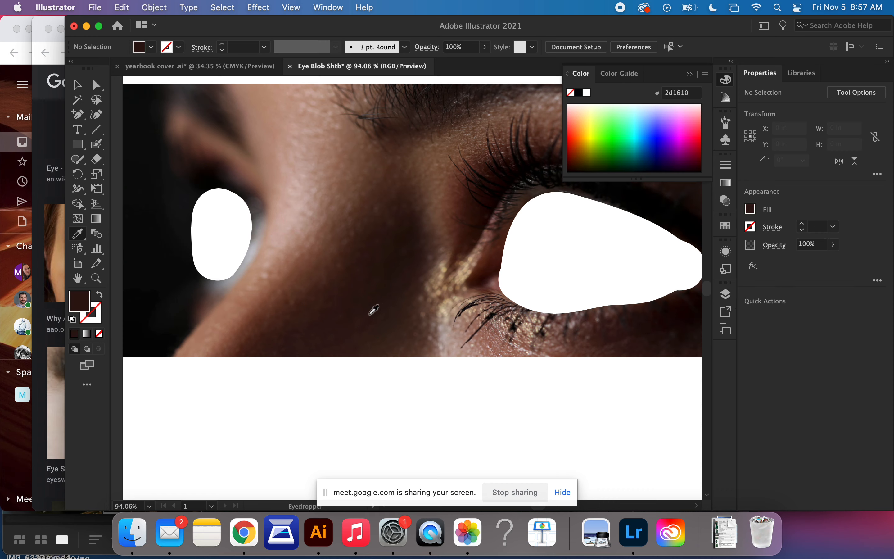
key("shift+x")
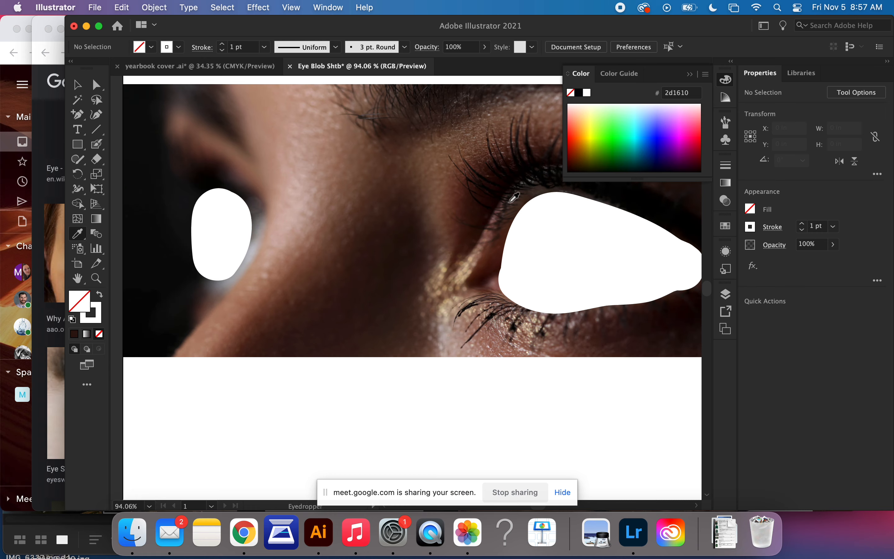
- Delete the leftover path directly above the locked photo in the layer order and hide both white eye shapes
scroll(577, 260, "down", 5)
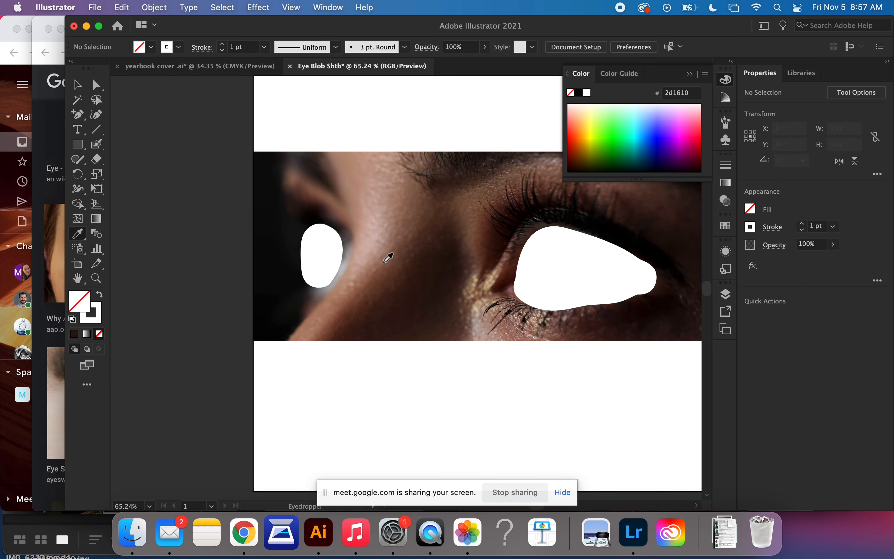
left_click(726, 296)
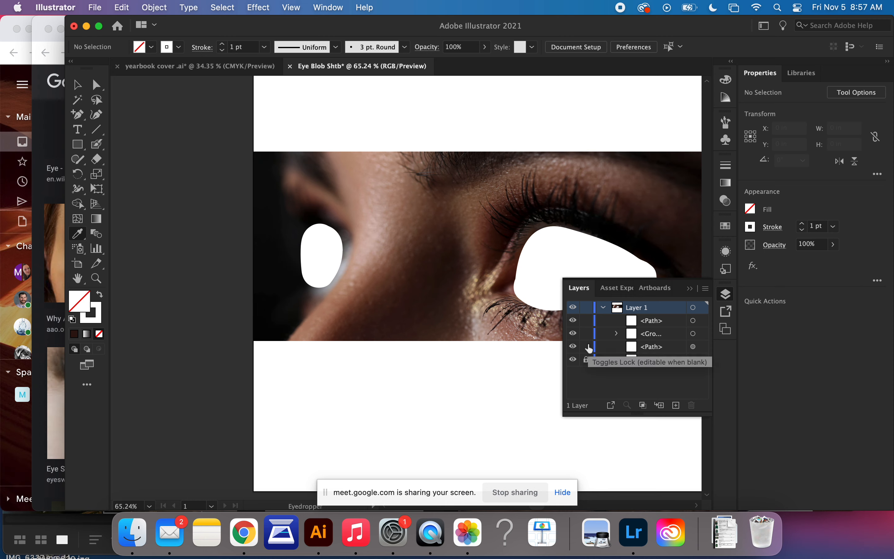
left_click_drag(634, 352, 693, 406)
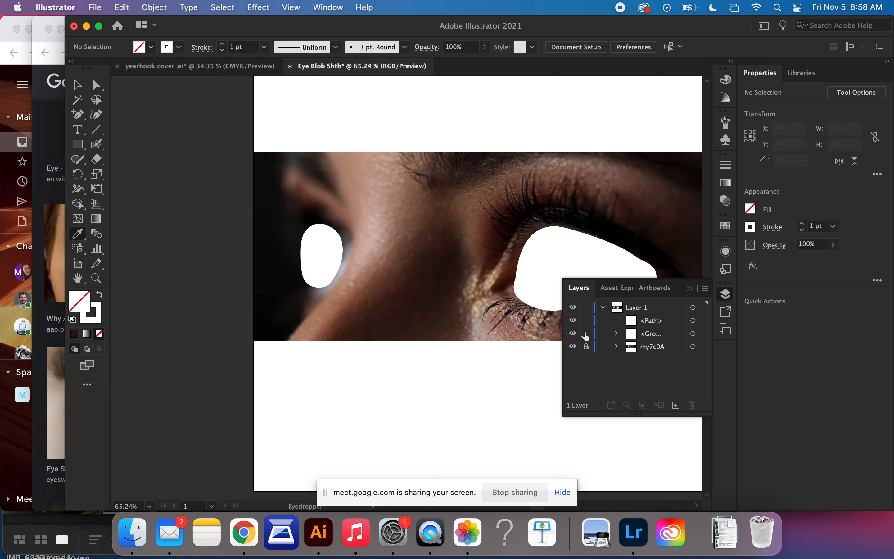
left_click(573, 334)
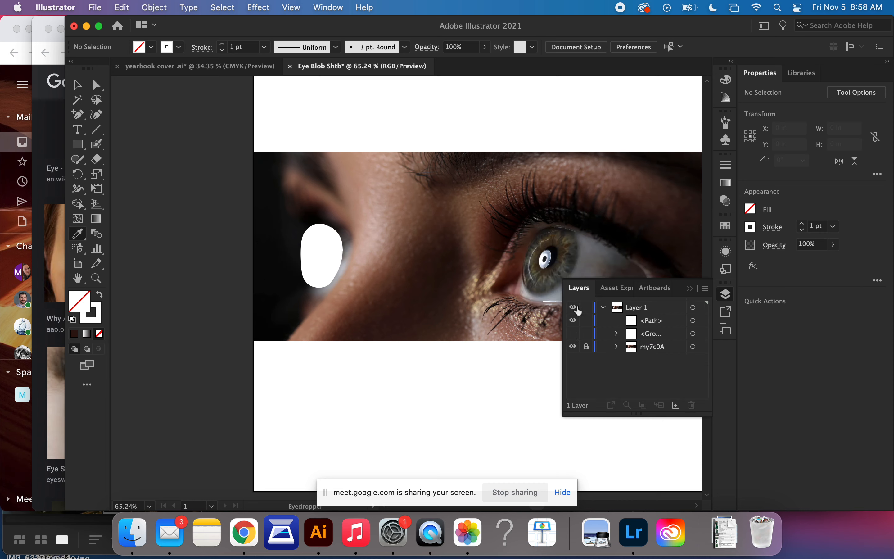
left_click(574, 320)
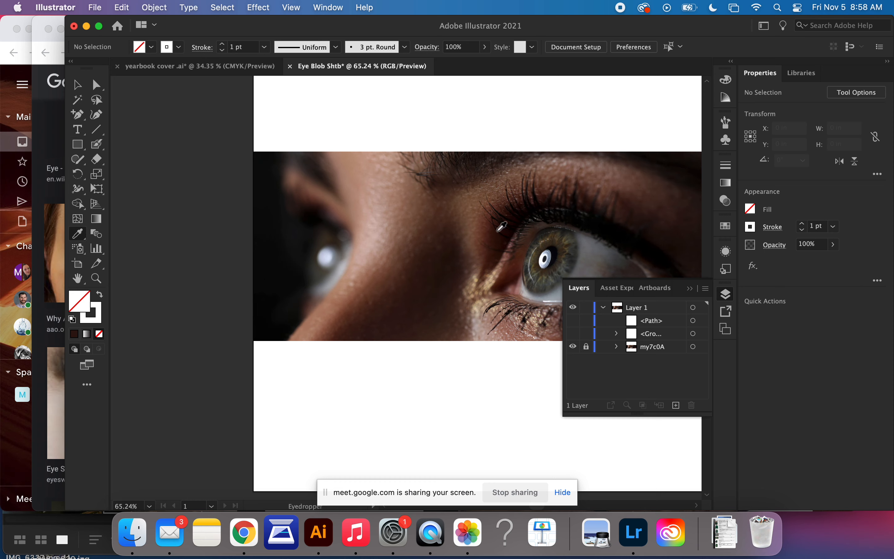
- Sample dark brown from the near iris's upper edge and paint both irises with the Blob Brush
left_click(558, 233)
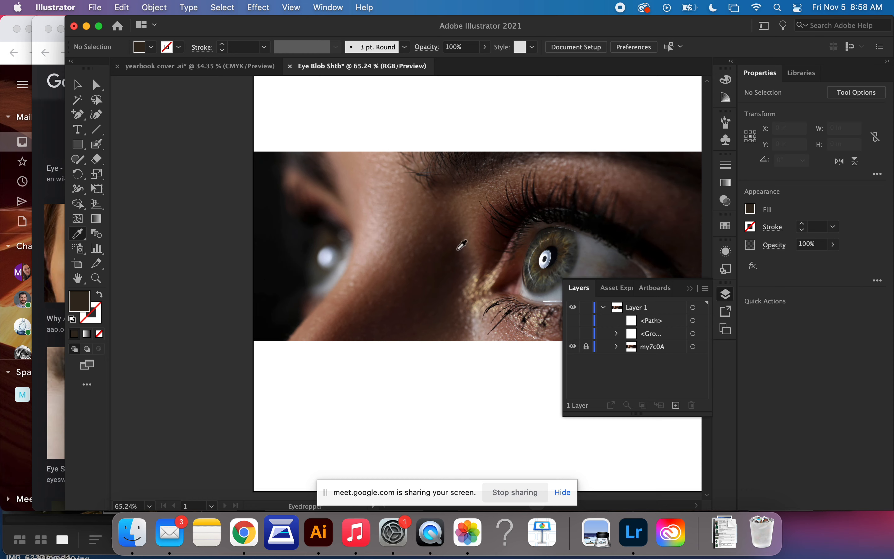
left_click(96, 147)
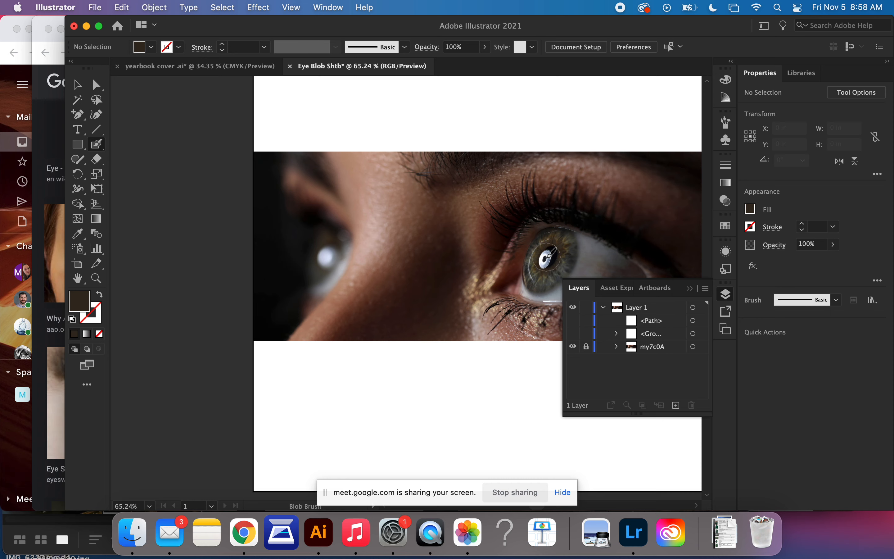
mouse_move(554, 247)
left_mouse_down()
mouse_move(552, 239)
mouse_move(532, 255)
mouse_move(546, 275)
mouse_move(565, 243)
mouse_move(541, 242)
mouse_move(562, 244)
mouse_move(545, 284)
mouse_move(536, 277)
left_mouse_up()
key("shift+x")
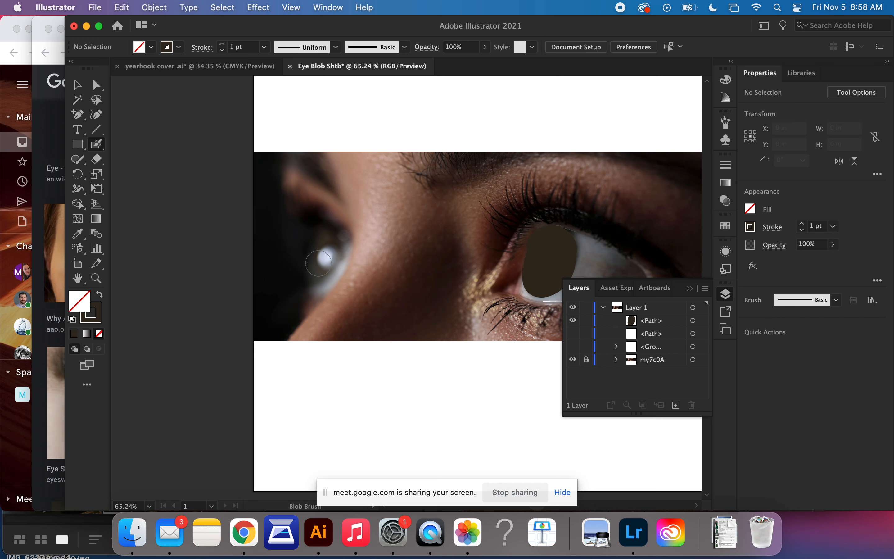
mouse_move(319, 263)
left_mouse_down()
mouse_move(325, 248)
mouse_move(312, 266)
left_mouse_up()
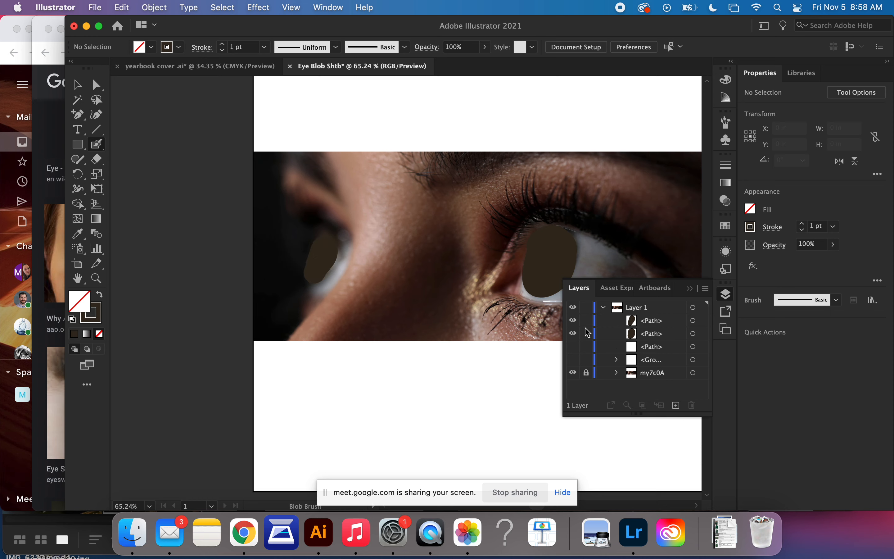
- Hide both brown iris shapes and sample the gray (4d4f4a) in the lower part of the near iris
left_click(574, 334)
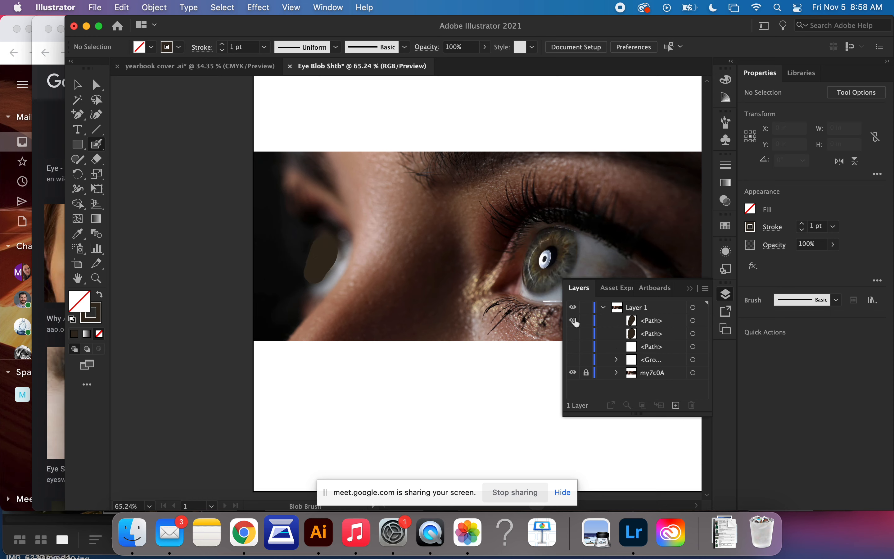
left_click(574, 320)
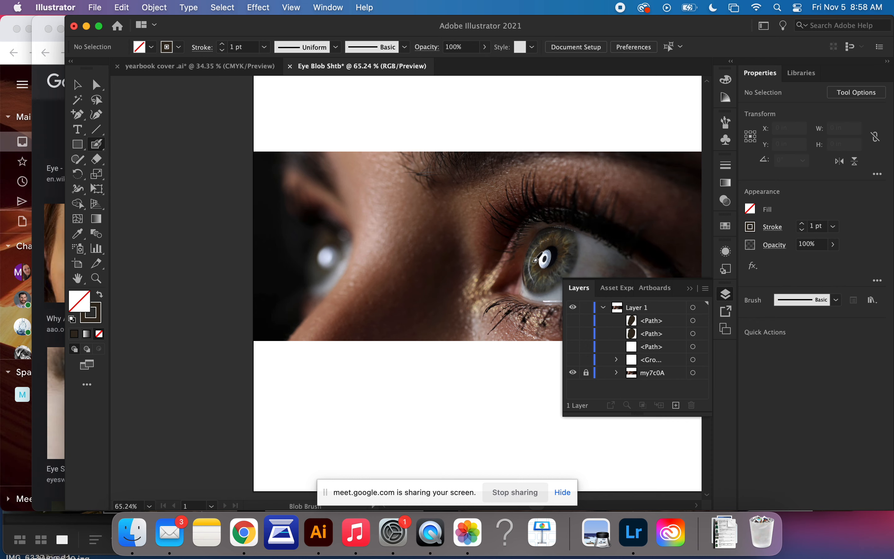
key("i")
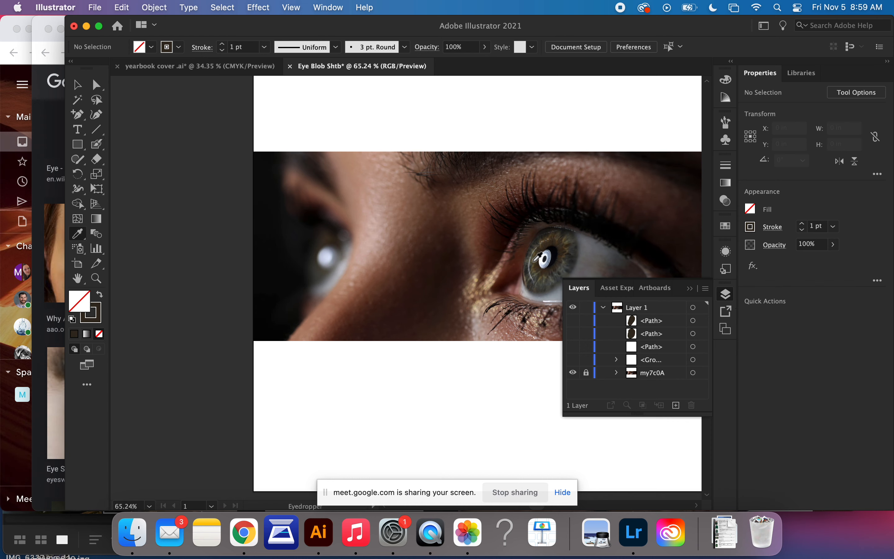
left_click(547, 235)
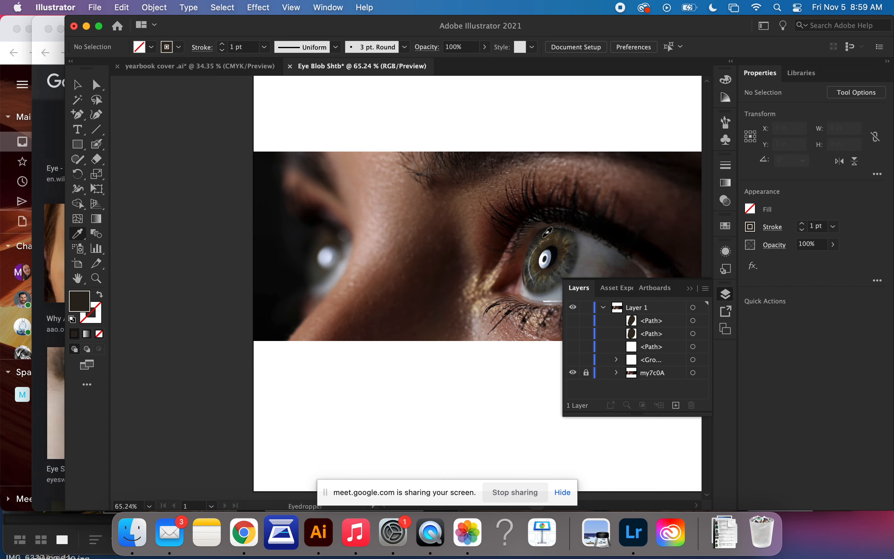
left_click(542, 283)
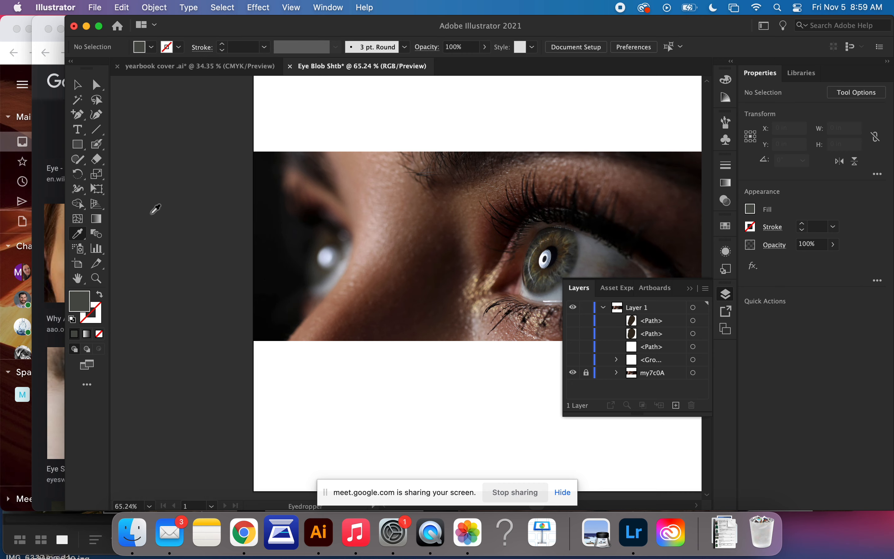
- Paint a gray ring around the outer part of the near iris with a slightly enlarged Blob Brush
left_click(96, 145)
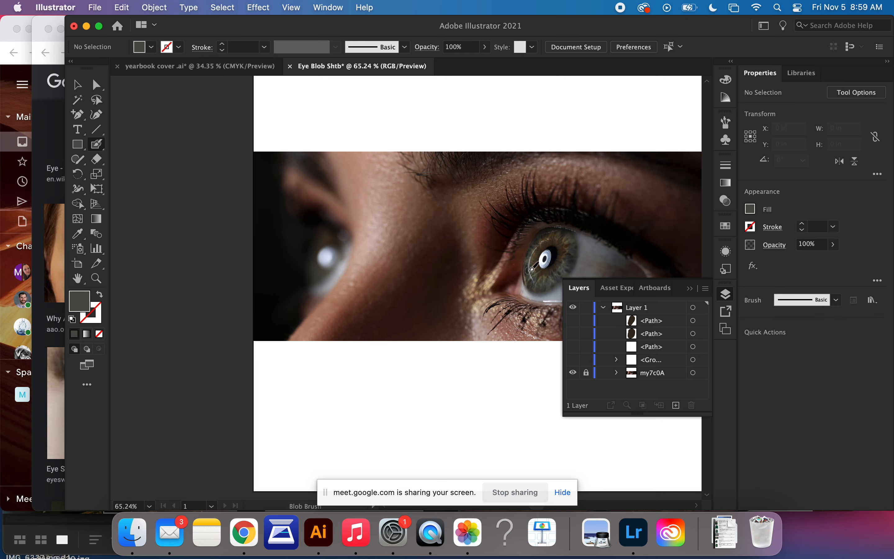
key("bracketright")
key("bracketright")
key("bracketright")
left_click(536, 284)
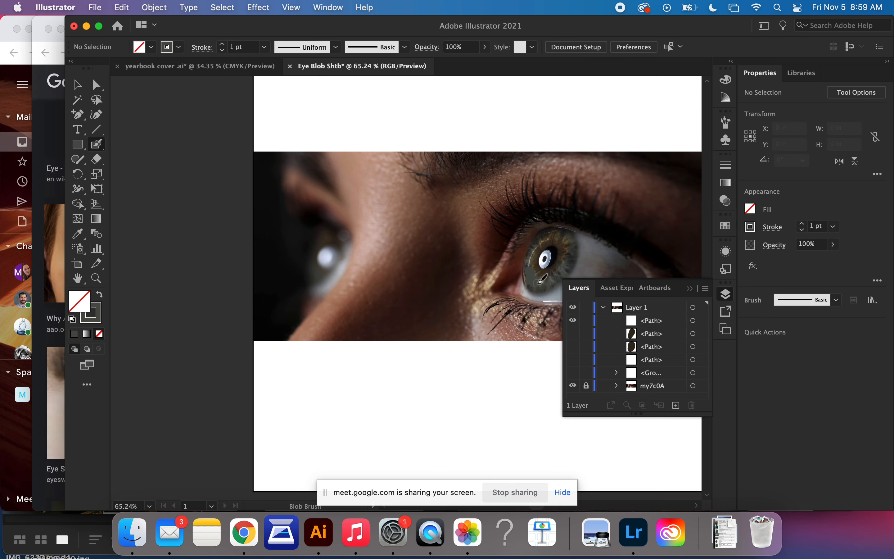
mouse_move(537, 284)
left_mouse_down()
mouse_move(542, 289)
mouse_move(581, 248)
mouse_move(559, 231)
mouse_move(541, 239)
left_mouse_up()
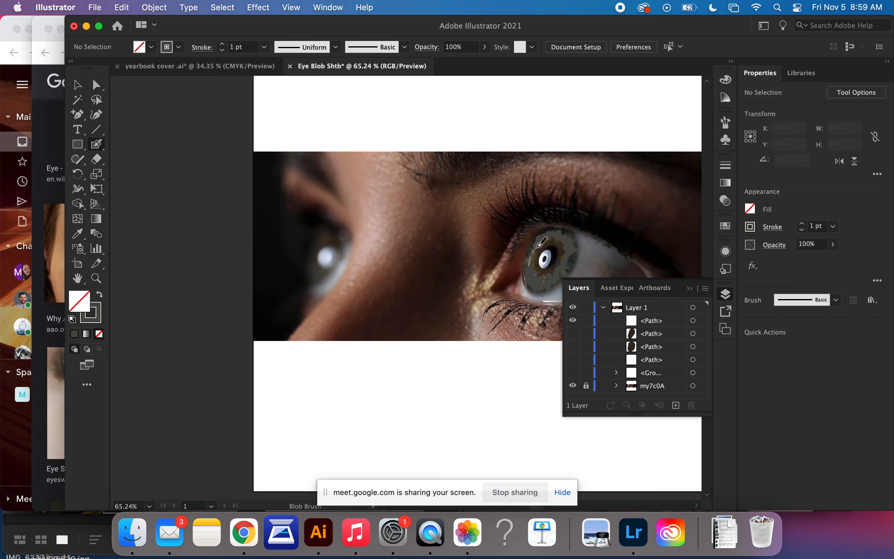
left_click(465, 300)
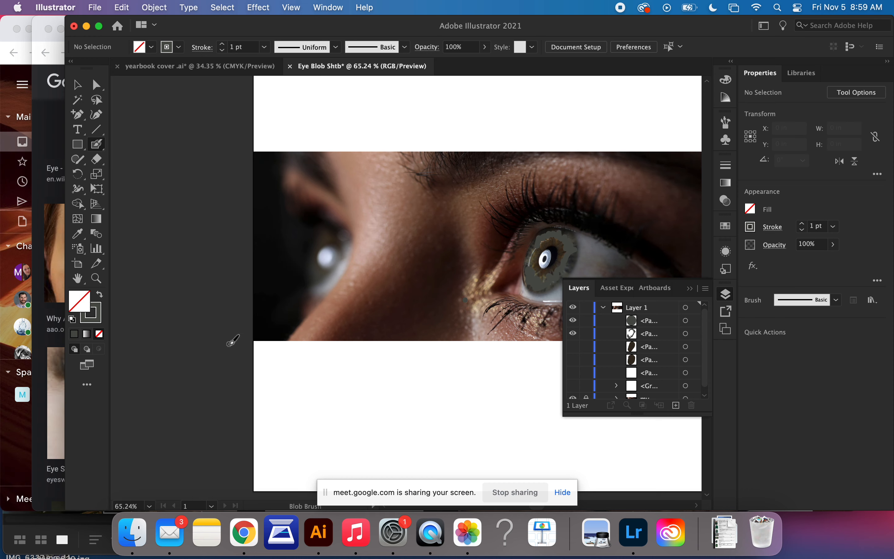
left_click(556, 245)
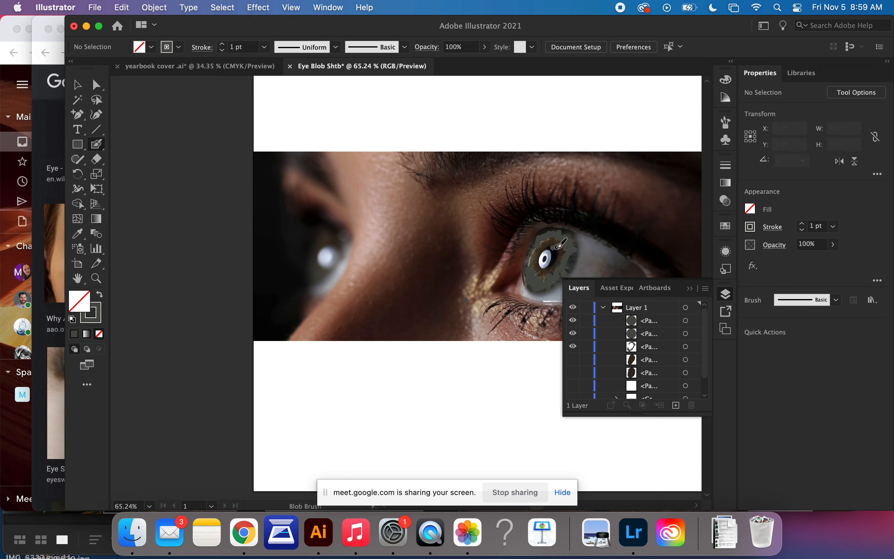
key("super+z")
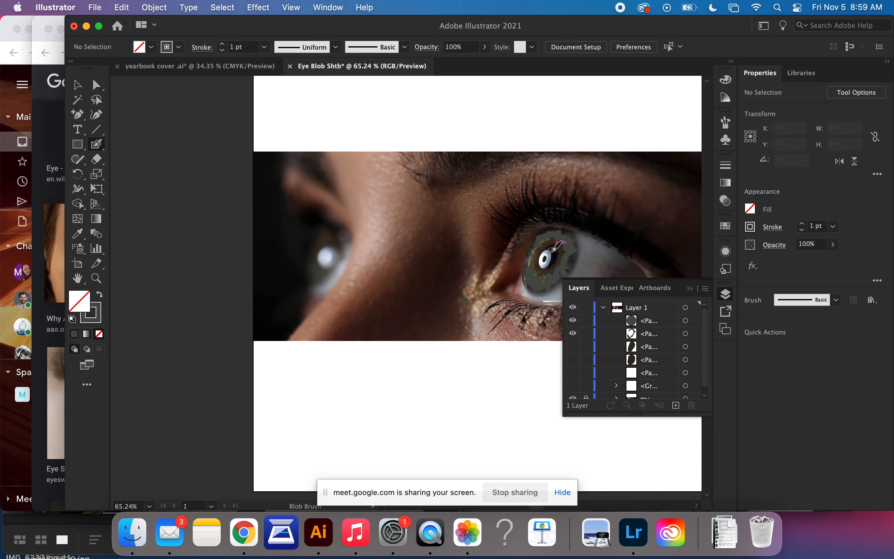
left_click(553, 250)
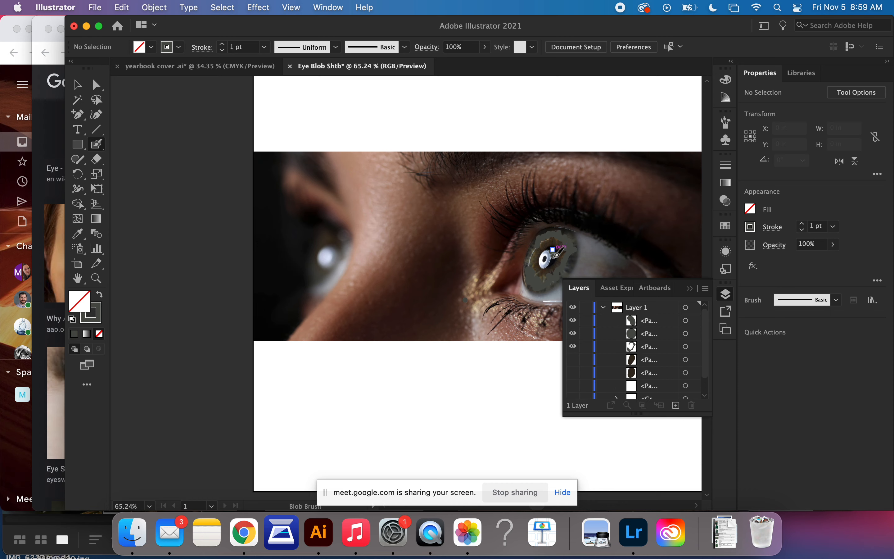
key("super+z")
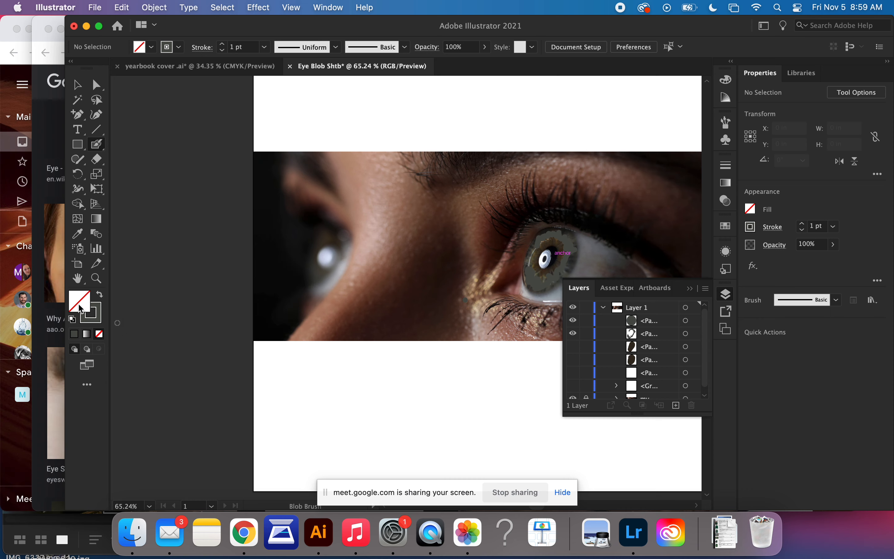
- Set the stroke color to black (000000) and paint the near eye's pupil beside the highlight with the Blob Brush
left_click(93, 311)
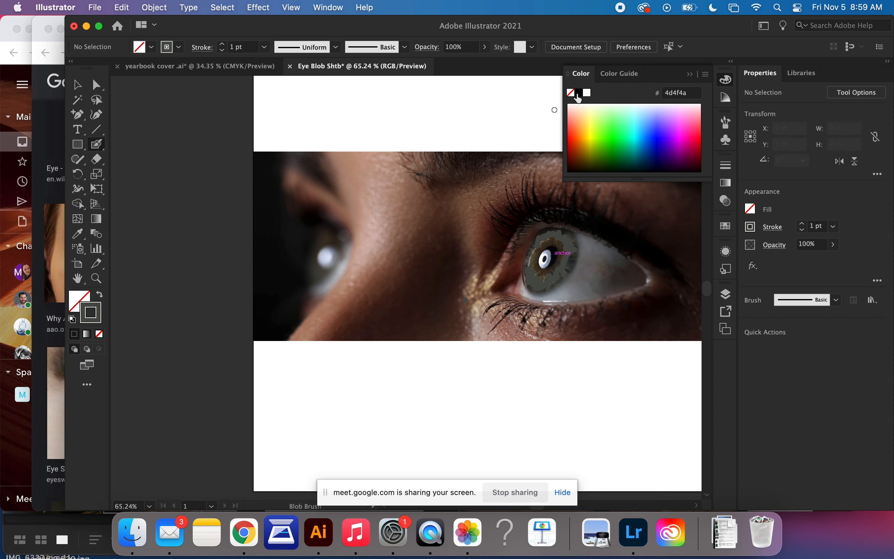
left_click(579, 93)
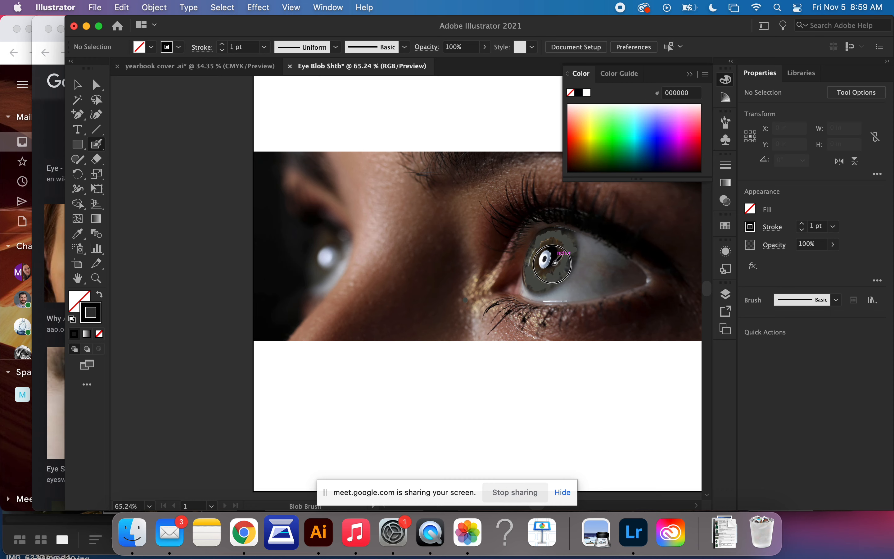
mouse_move(554, 248)
left_mouse_down()
mouse_move(549, 255)
mouse_move(556, 250)
left_mouse_up()
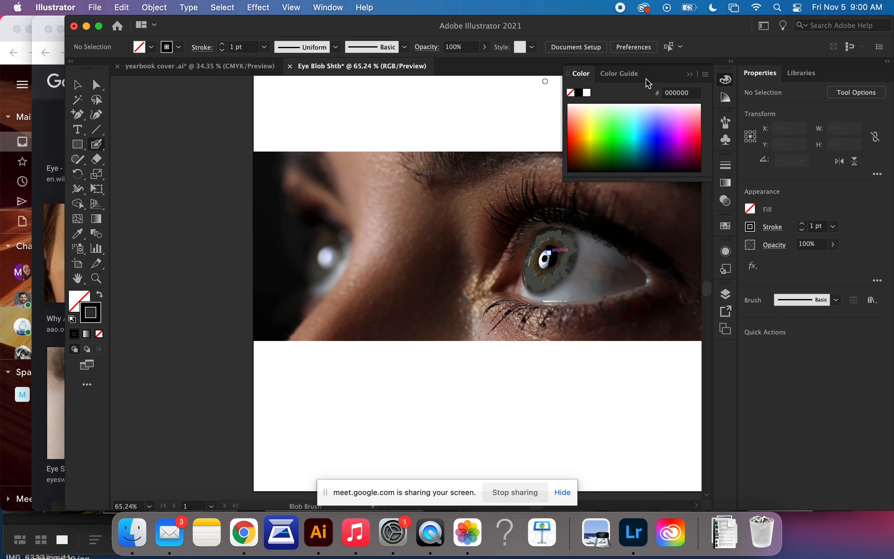
- Paint the near pupil's highlight in white (ffffff) and move that white shape just below the topmost black path in the layer order
left_click(588, 93)
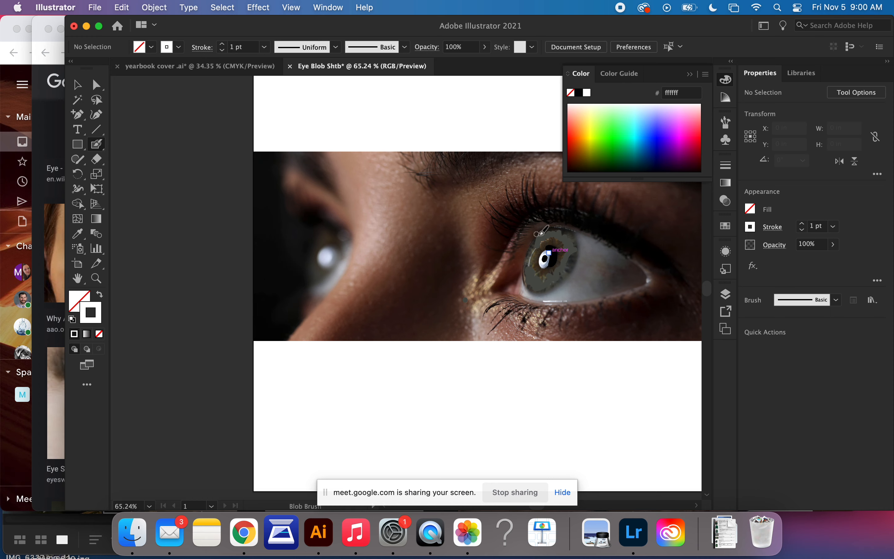
mouse_move(547, 255)
left_mouse_down()
mouse_move(545, 268)
mouse_move(548, 254)
left_mouse_up()
left_click(719, 295)
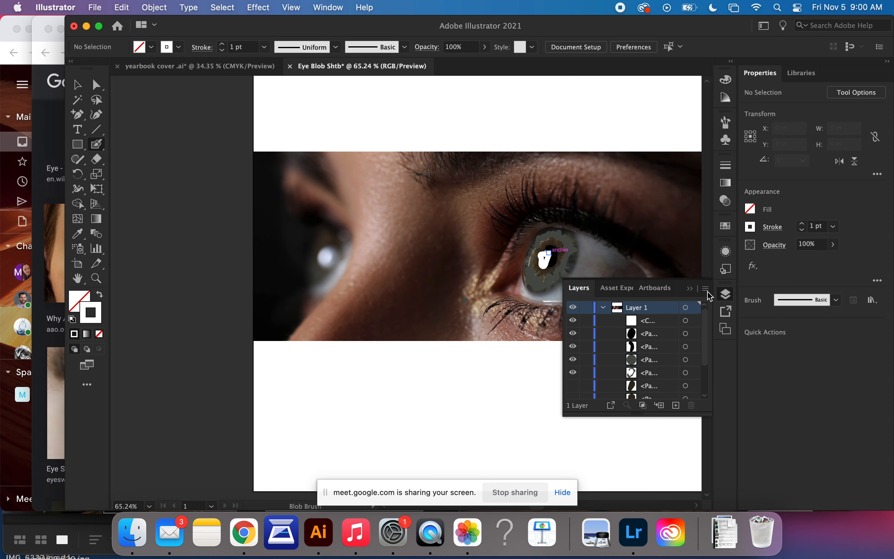
left_click_drag(645, 326, 645, 342)
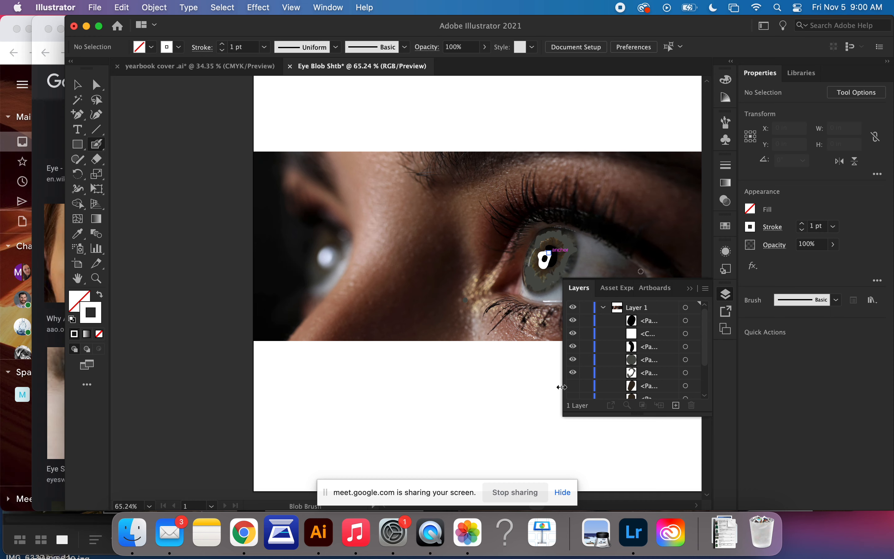
- Show both hidden brown iris shapes and both white eye shapes again
left_click(576, 387)
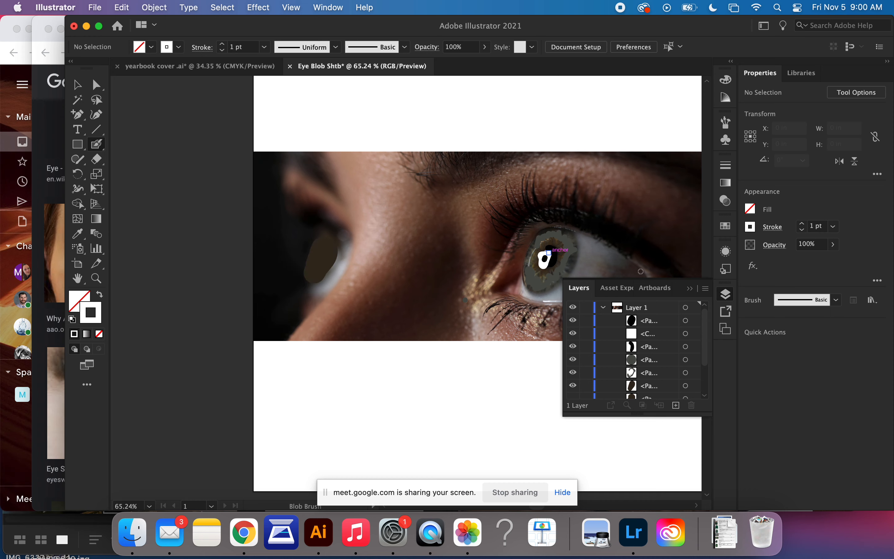
scroll(576, 384, "down", 3)
left_click(574, 353)
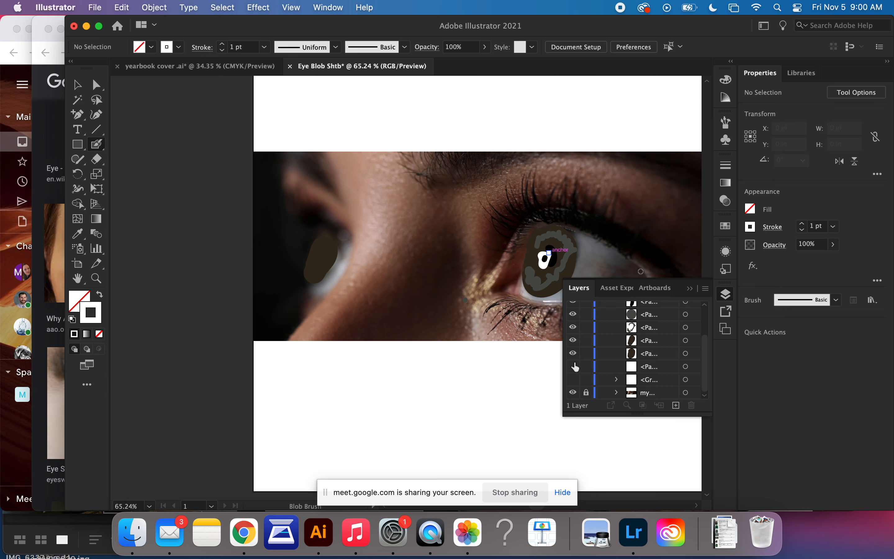
left_click(573, 366)
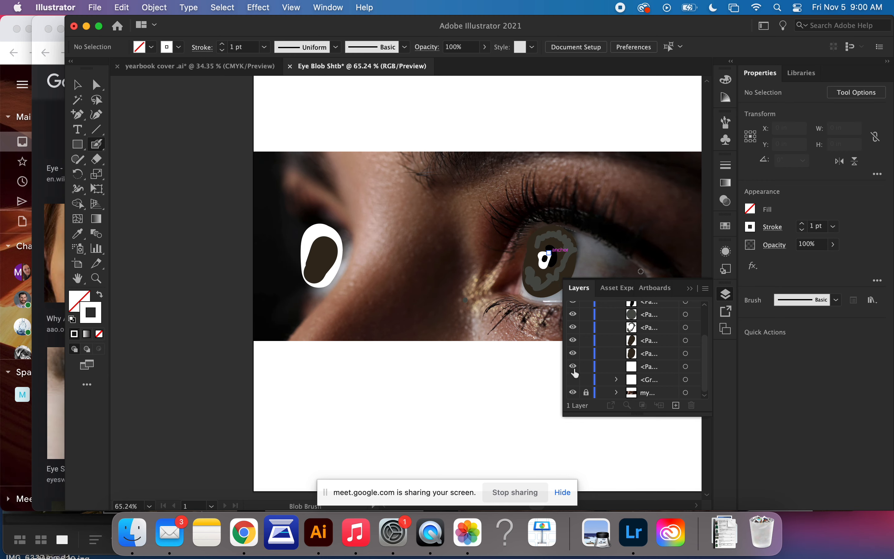
left_click(573, 379)
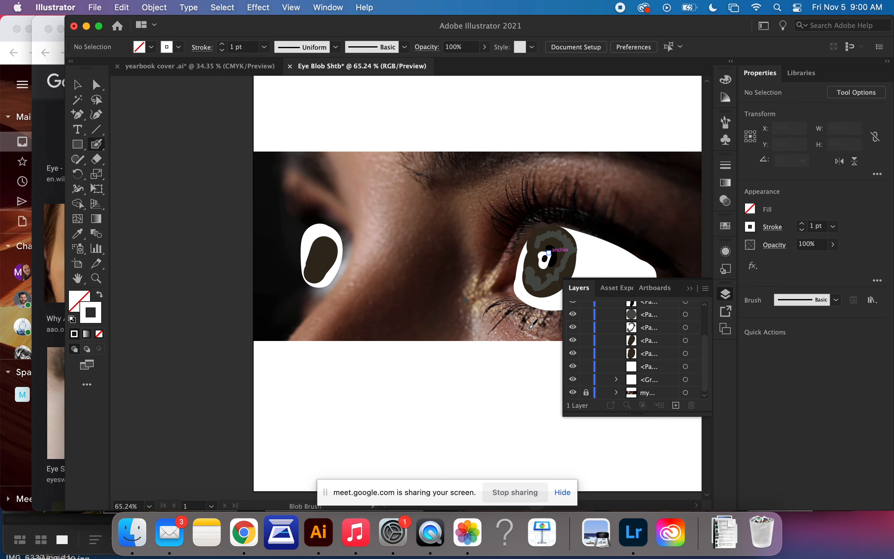
- Hide both white eye shapes and outline the near eye's inner corner and upper lid rim with white Blob Brush strokes
scroll(533, 326, "down", 3)
scroll(533, 326, "up", 3)
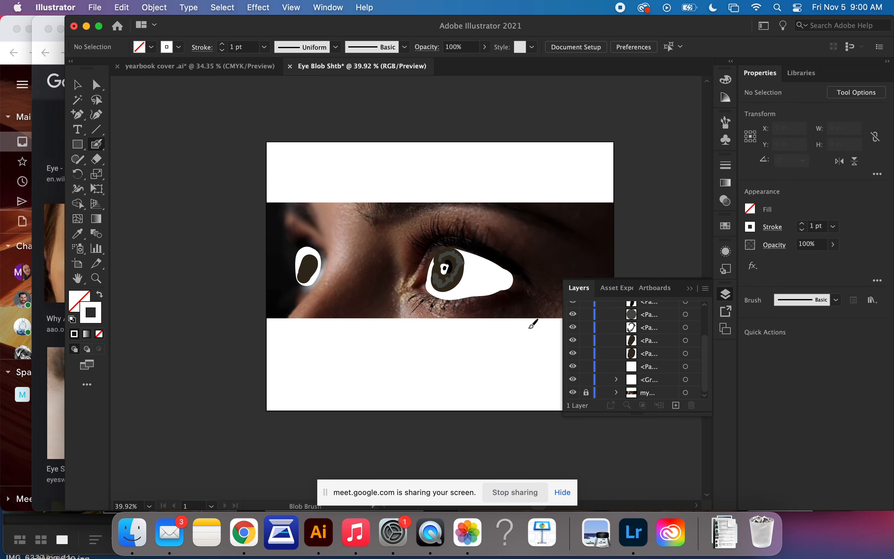
scroll(540, 277, "up", 2)
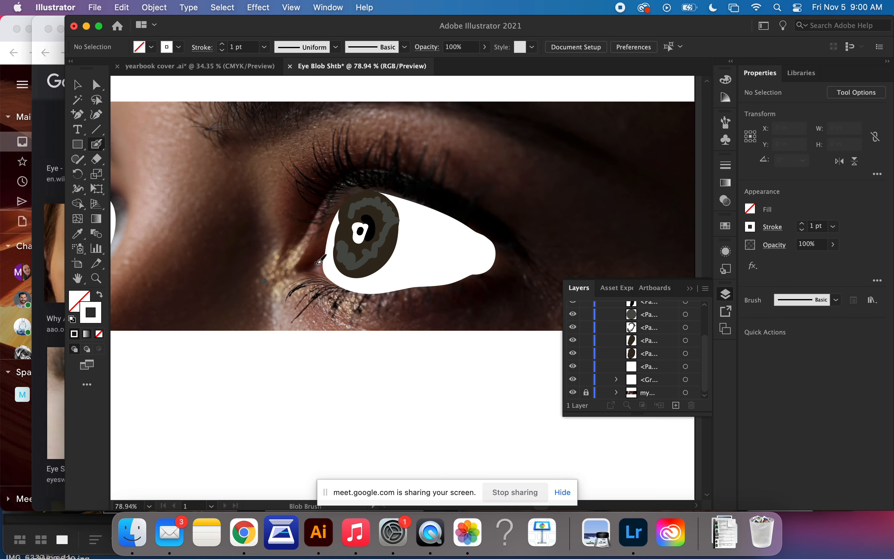
mouse_move(324, 256)
left_mouse_down()
mouse_move(301, 266)
mouse_move(354, 191)
left_mouse_up()
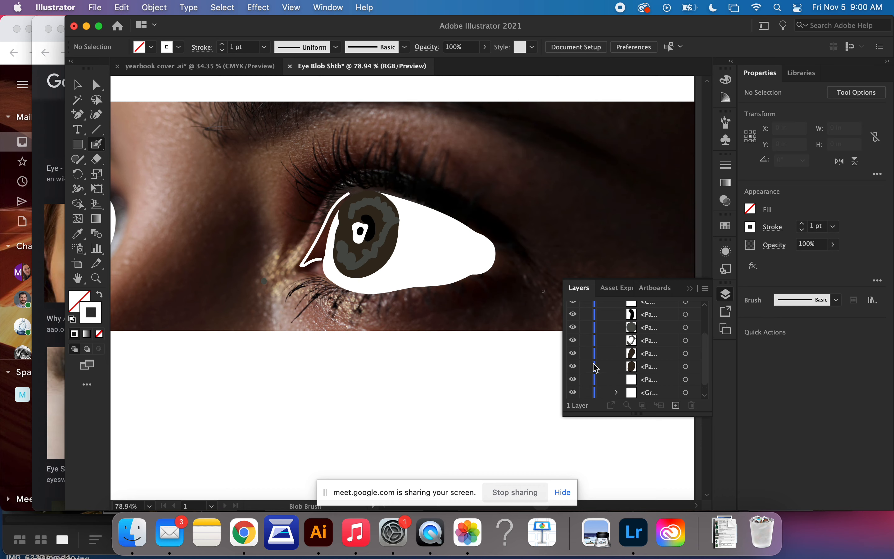
left_click(573, 379)
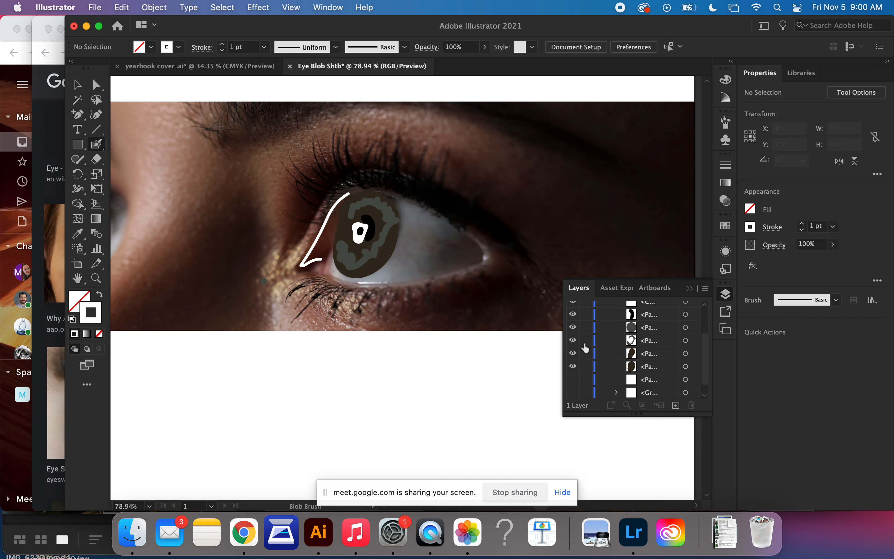
mouse_move(354, 190)
left_mouse_down()
mouse_move(397, 187)
mouse_move(425, 204)
mouse_move(401, 195)
left_mouse_up()
mouse_move(382, 190)
left_mouse_down()
mouse_move(338, 209)
mouse_move(320, 261)
mouse_move(308, 259)
left_mouse_up()
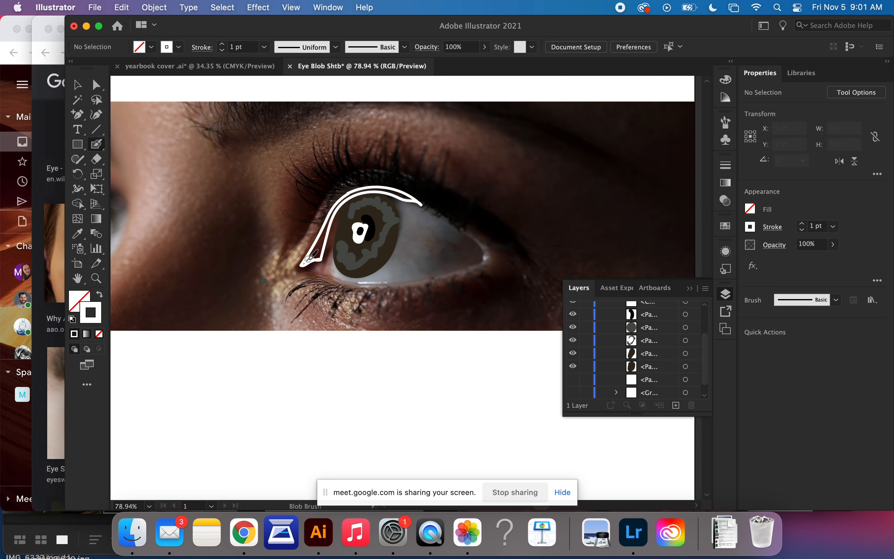
left_click_drag(307, 262, 344, 207)
scroll(305, 359, "left", 5)
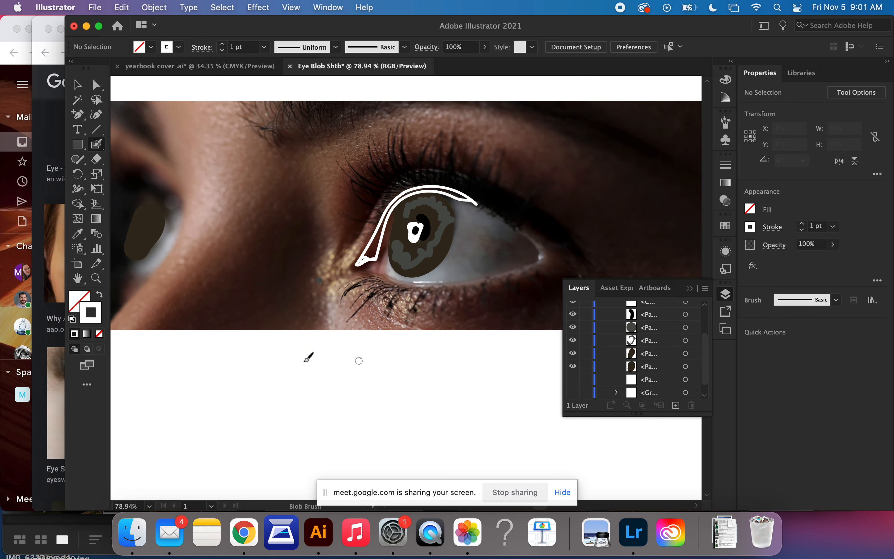
- Switch to the class's Google Classroom page in Chrome and delete The Arion Press Response assignment from Week 9
left_click(247, 542)
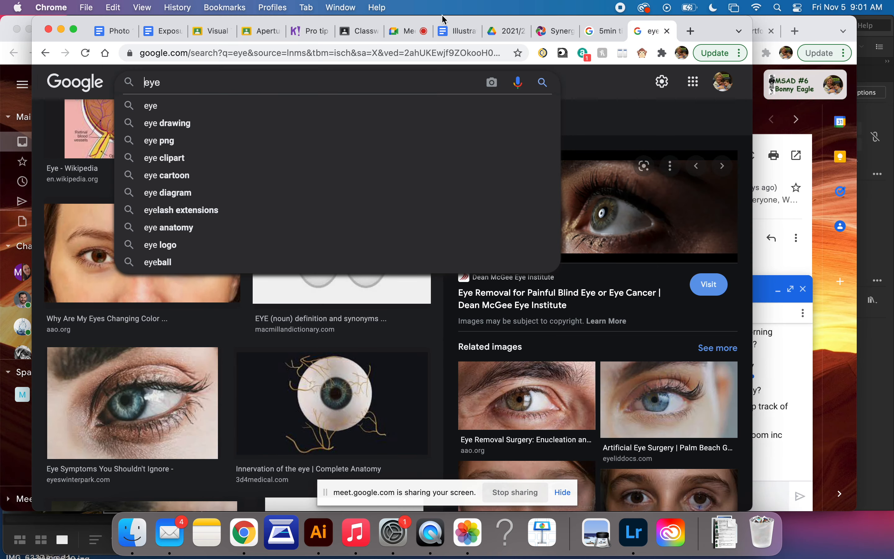
left_click(403, 31)
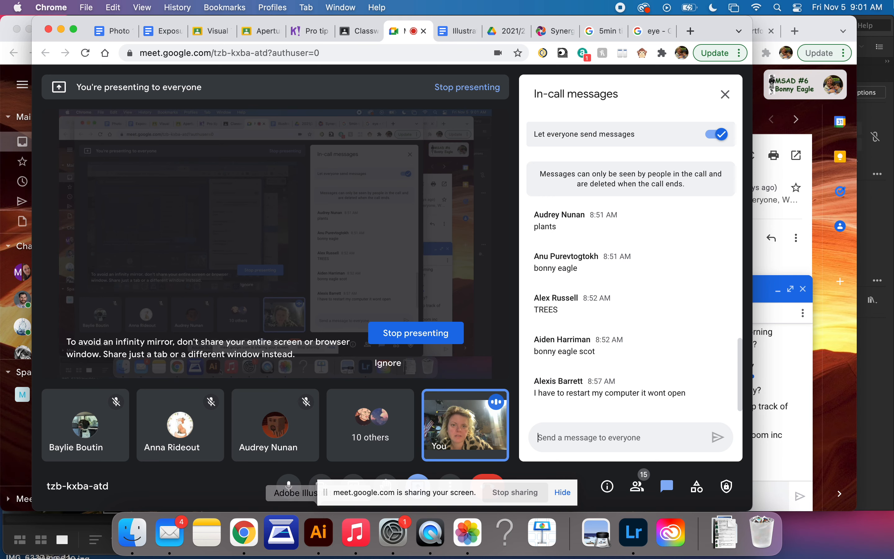
left_click(365, 33)
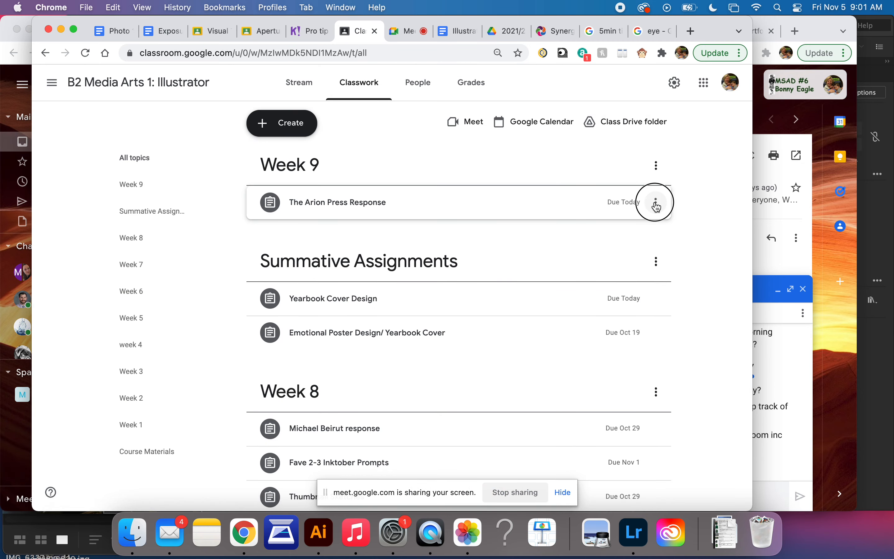
left_click(656, 202)
left_click(626, 249)
left_click(456, 317)
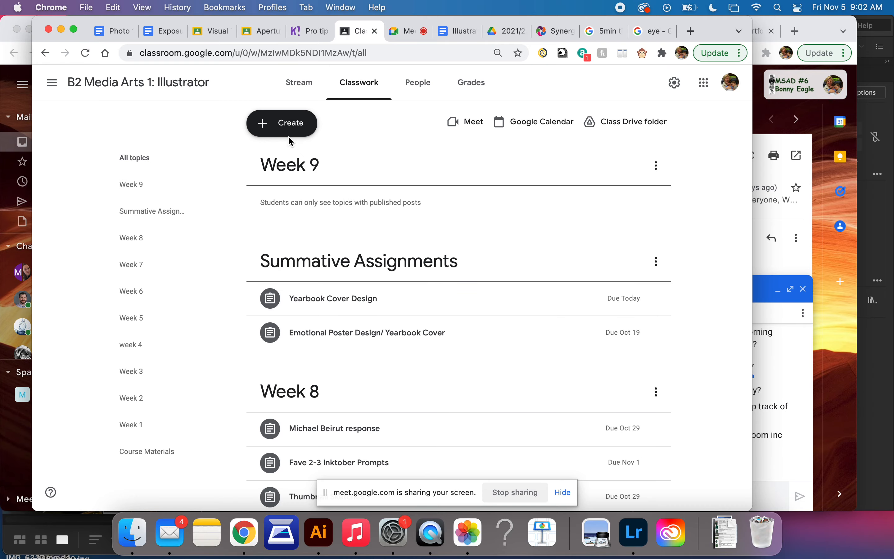
- Start a new assignment in the B2 Media Arts 1: Illustrator class
left_click(284, 125)
left_click(298, 169)
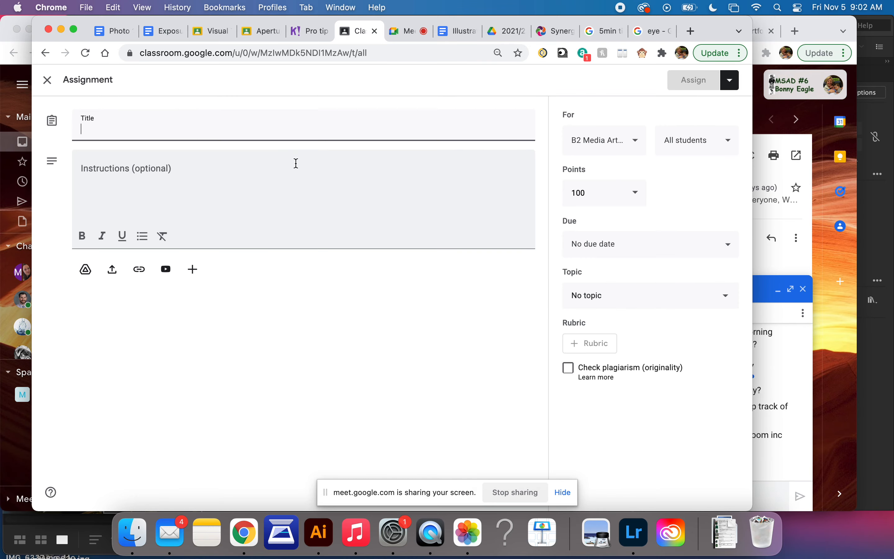